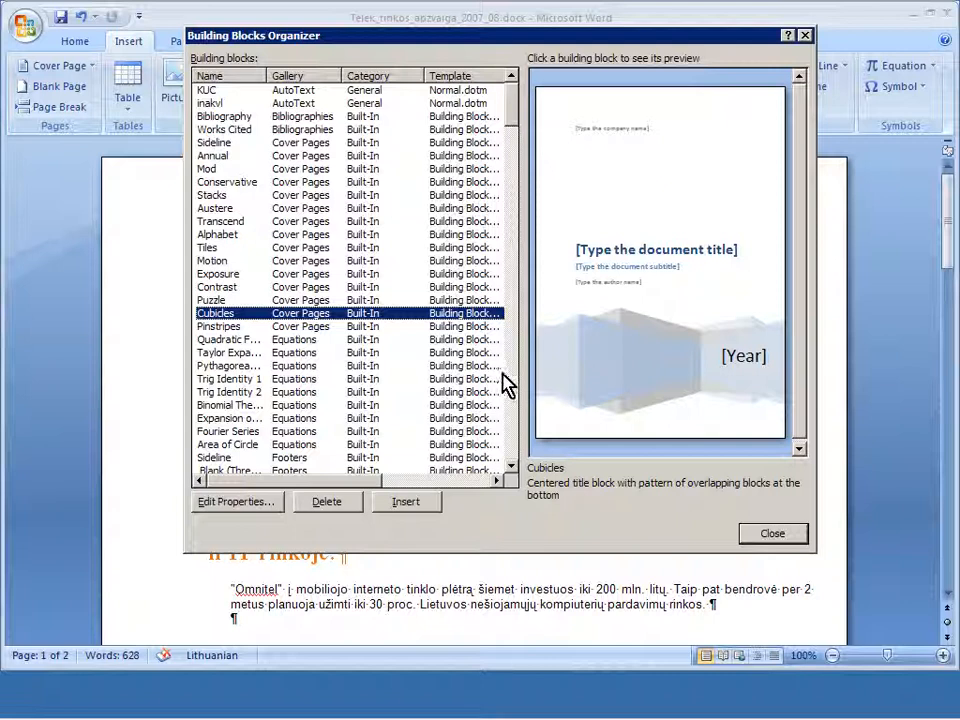
- Reopen the Building Blocks Organizer and preview the Sideline, Stacks and Exposure cover pages
click(768, 535)
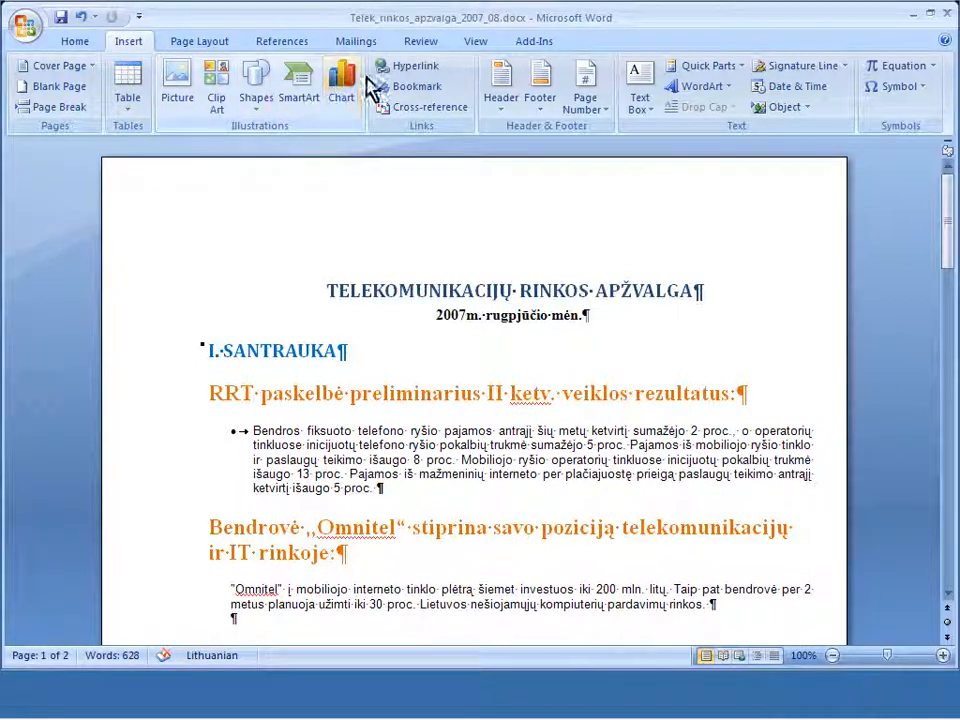
click(741, 68)
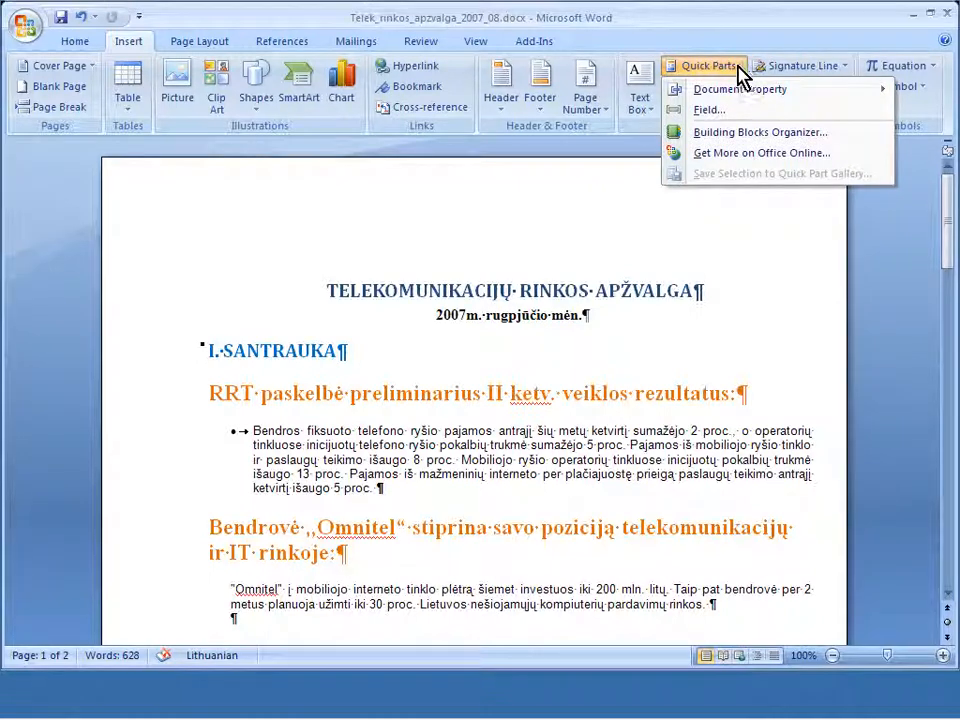
click(735, 133)
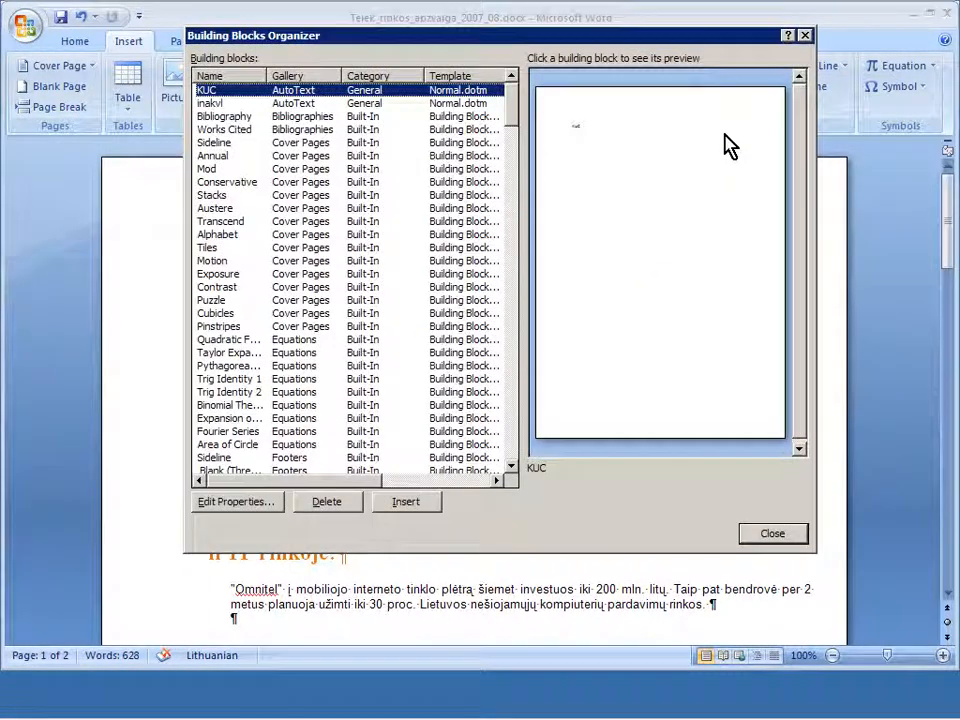
click(214, 143)
click(210, 194)
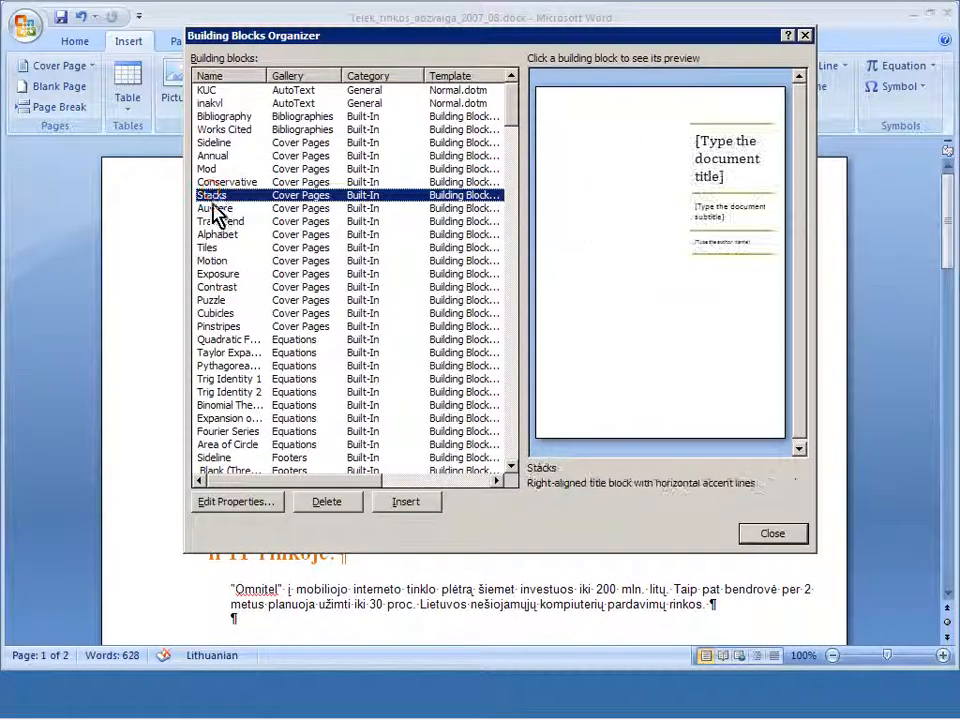
click(214, 274)
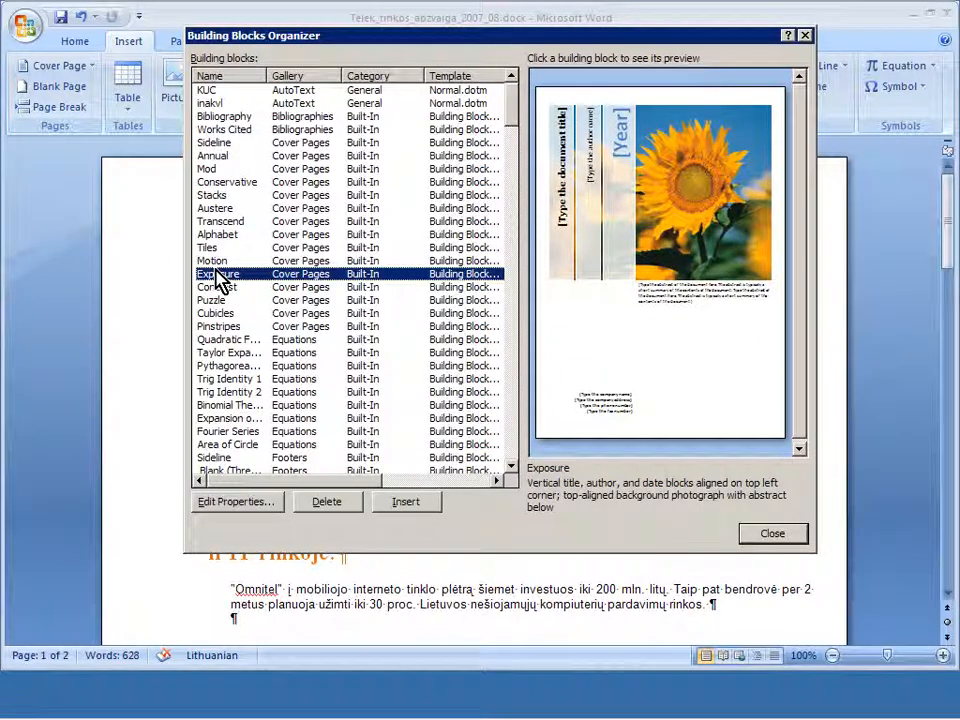
- Sort the building blocks by name and by gallery, and preview the Sideline cover page and the KUC AutoText entry
click(233, 78)
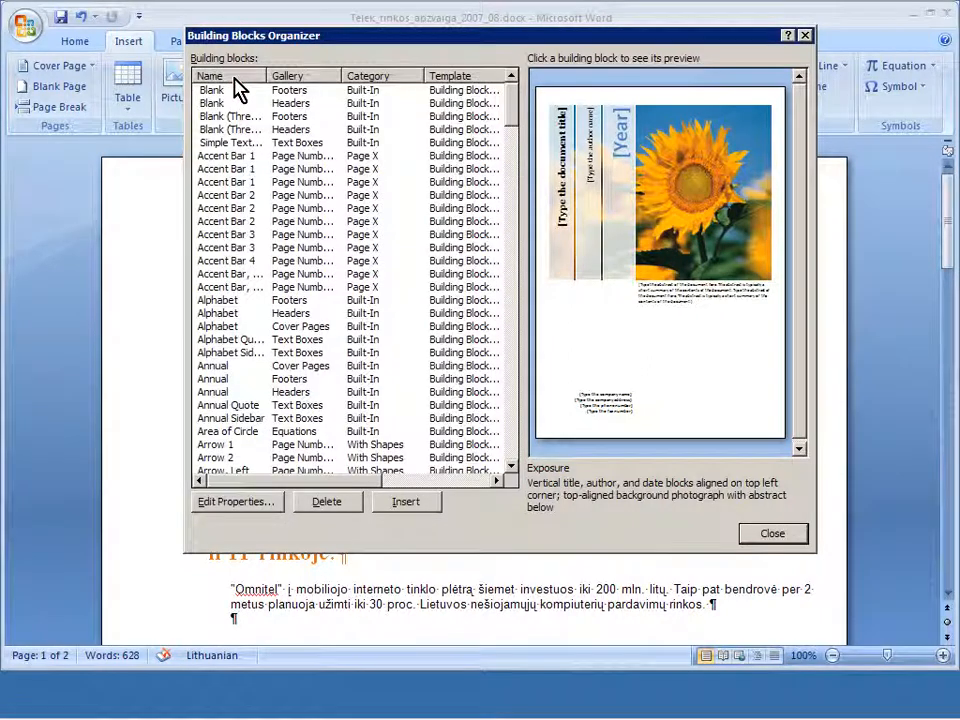
click(311, 78)
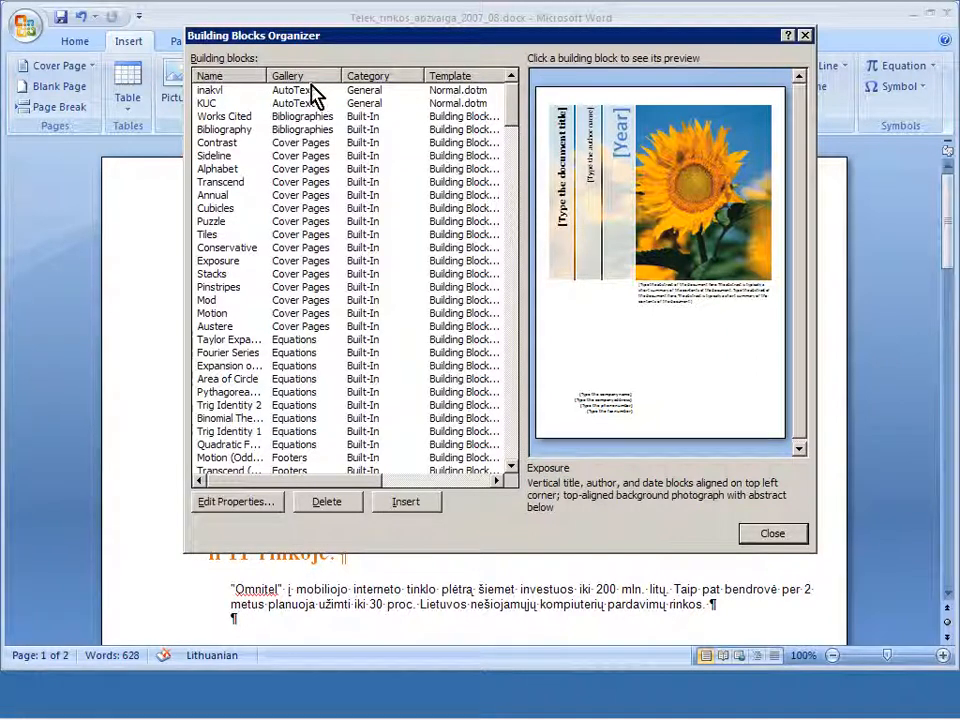
click(305, 155)
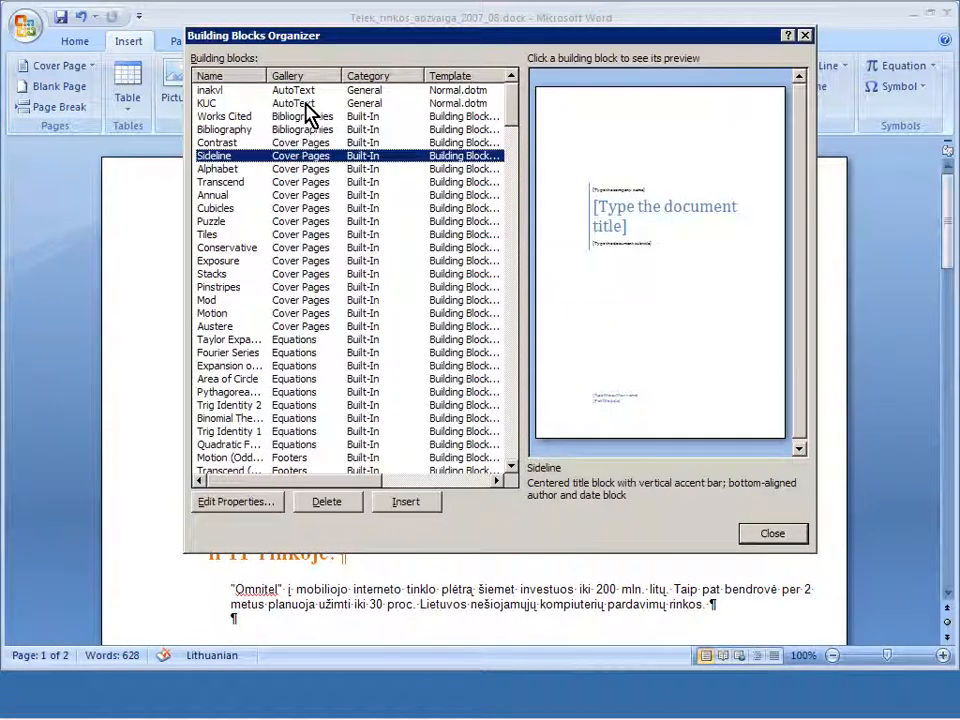
click(305, 103)
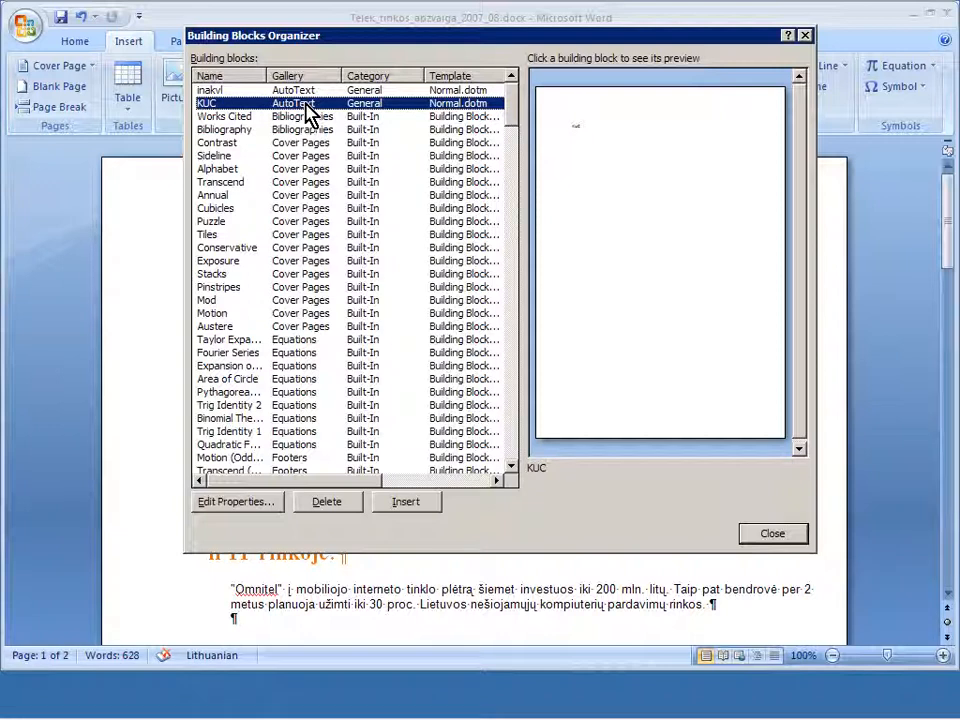
- Sort the building blocks by category and by template, and examine their behavior and description columns
click(379, 80)
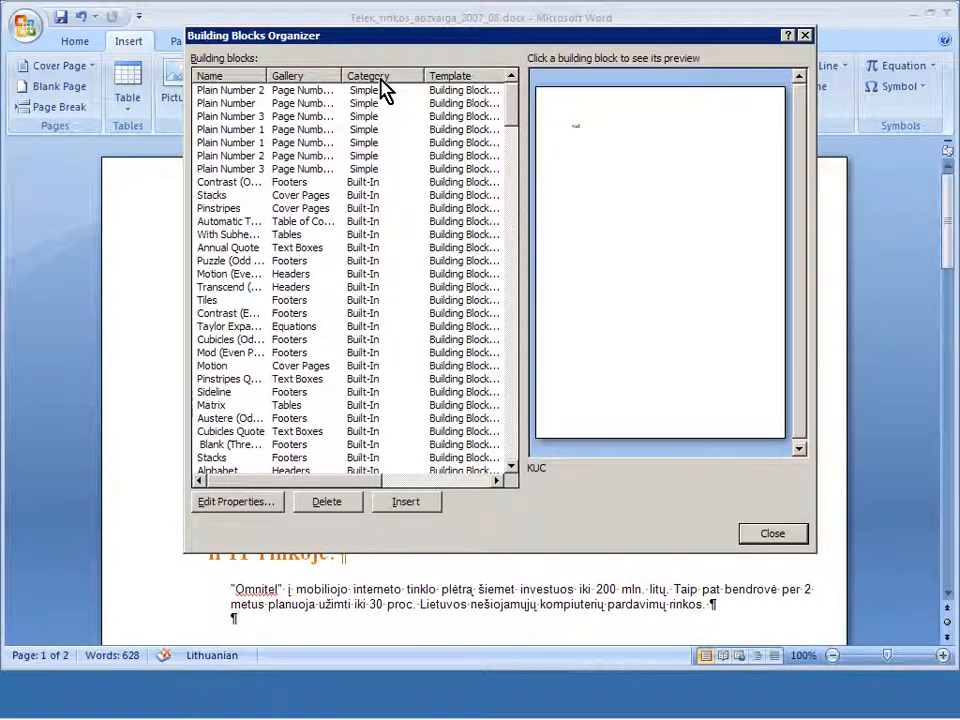
click(452, 80)
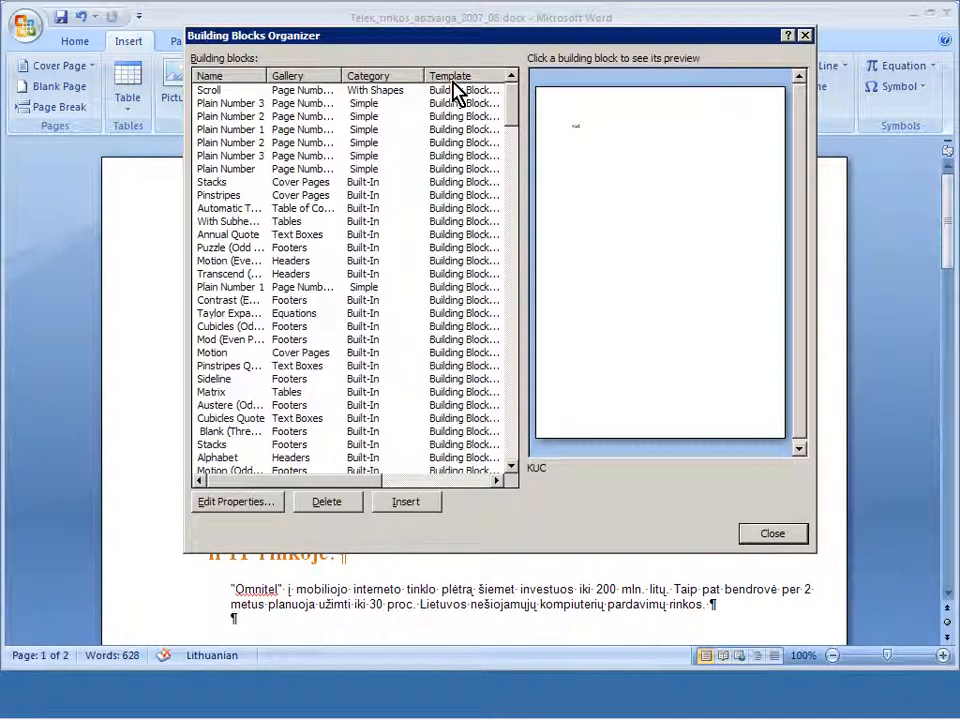
drag(369, 481, 484, 480)
click(371, 76)
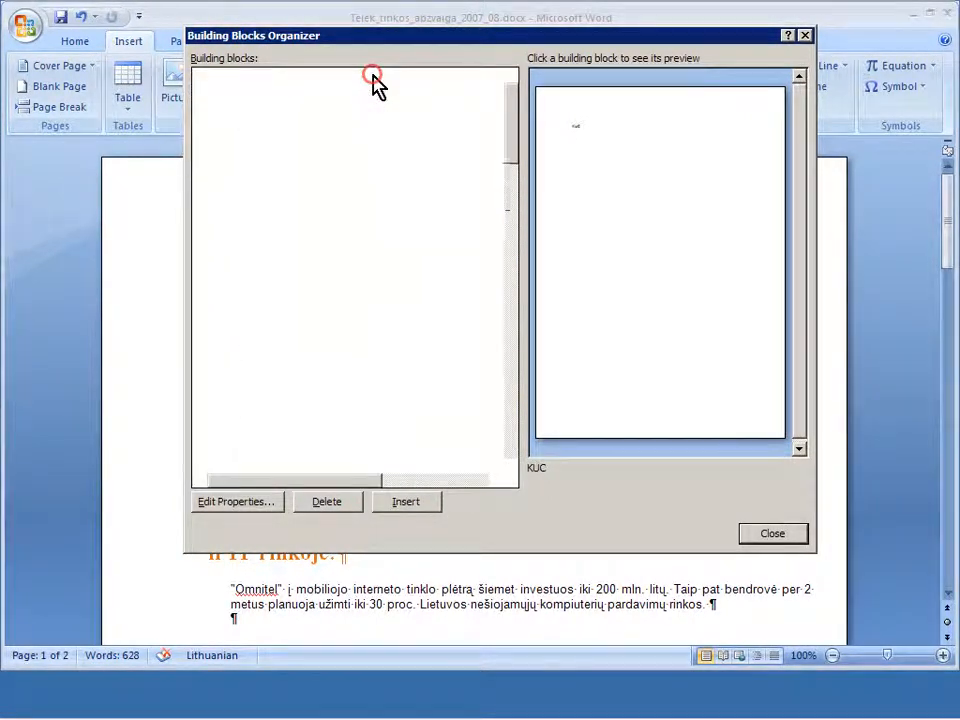
drag(328, 485, 437, 489)
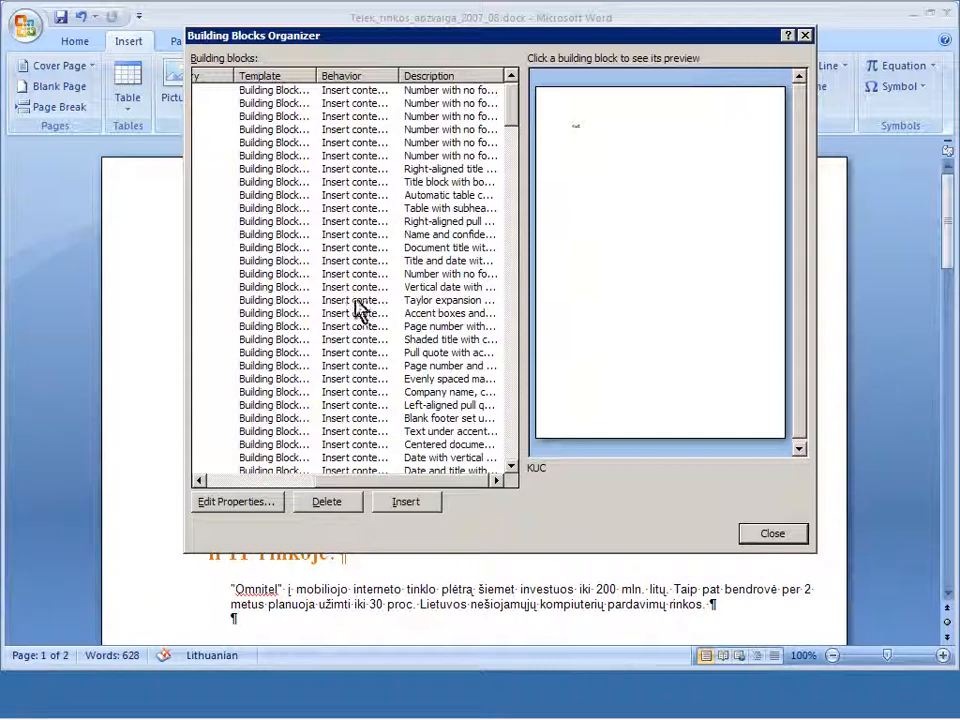
drag(328, 484, 214, 482)
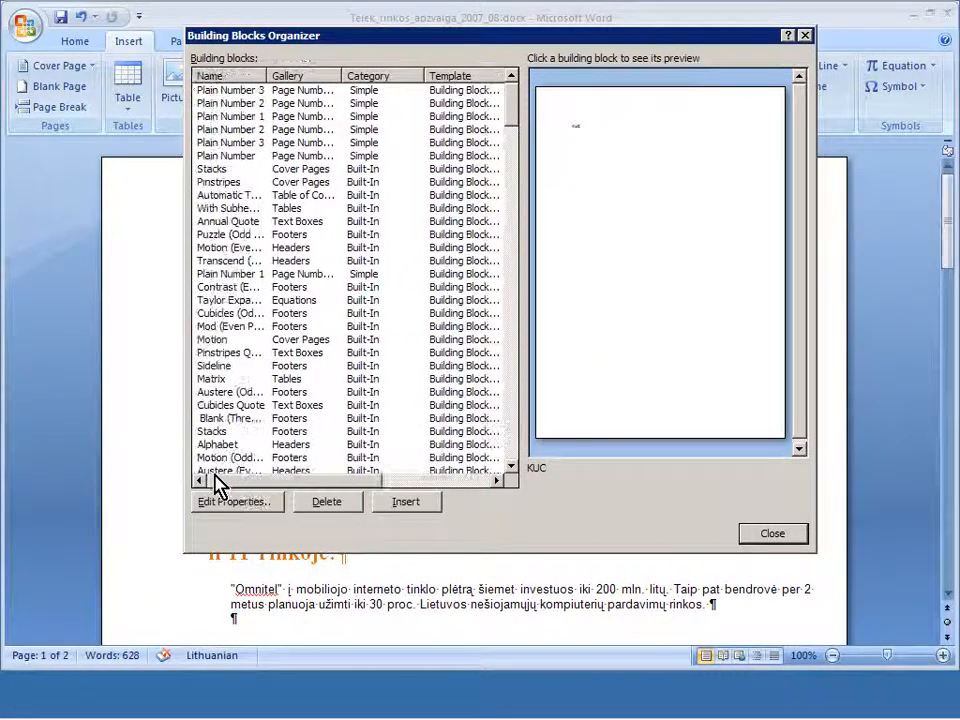
- Sort the building blocks by gallery and insert the Cubicles cover page into the document
click(289, 77)
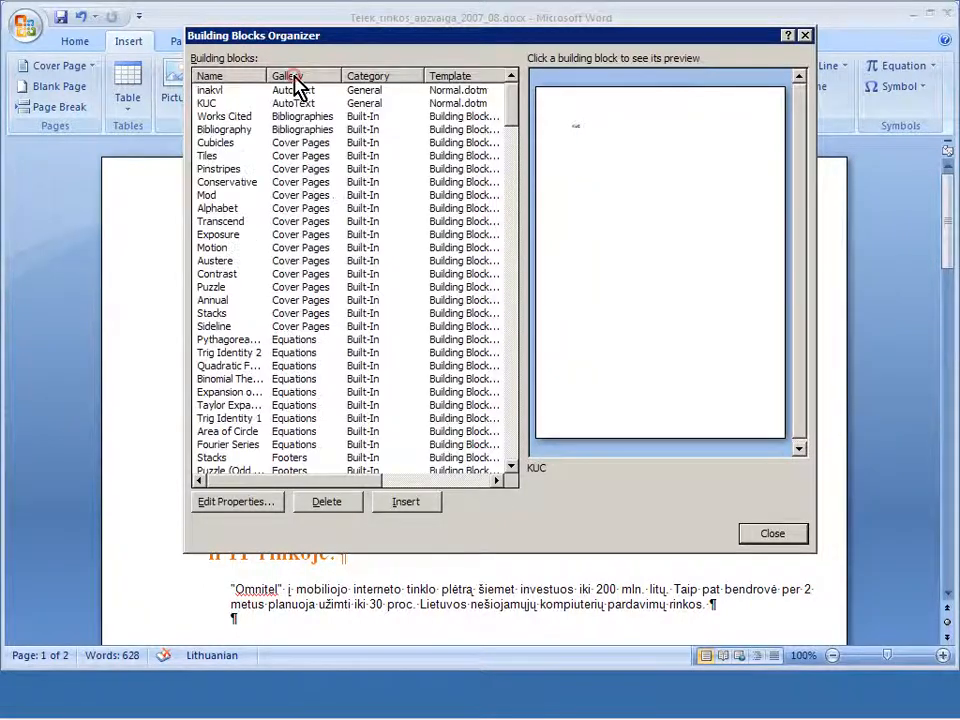
click(296, 196)
click(296, 143)
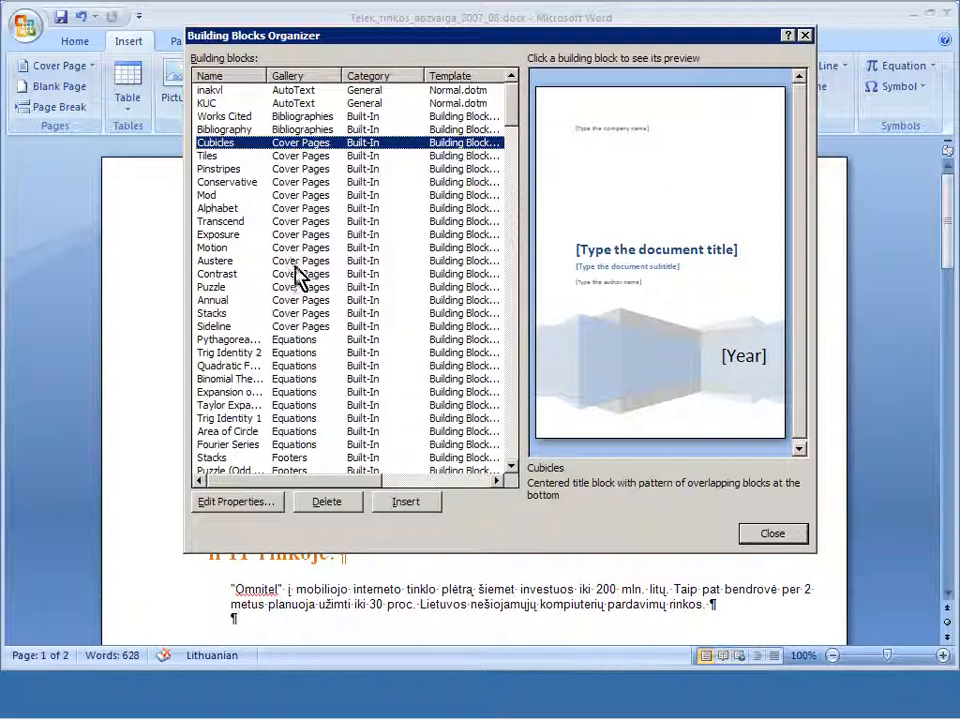
click(393, 505)
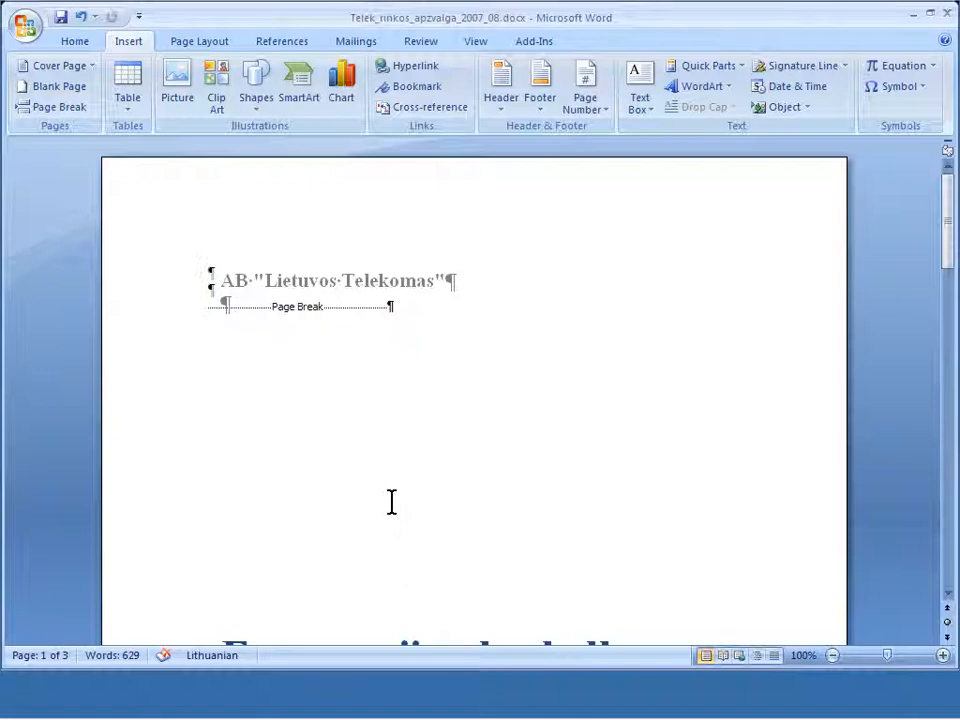
- Examine the inserted cover page's title, subtitle, author and year fields and the report text that follows it
scroll(392, 503, down, 6)
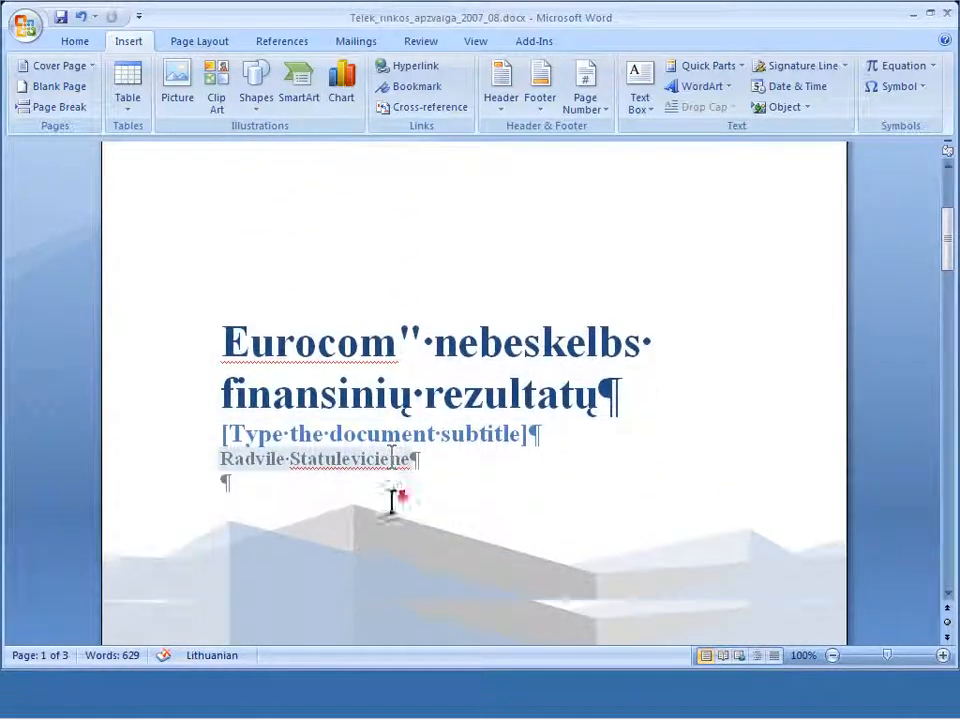
scroll(392, 502, down, 1)
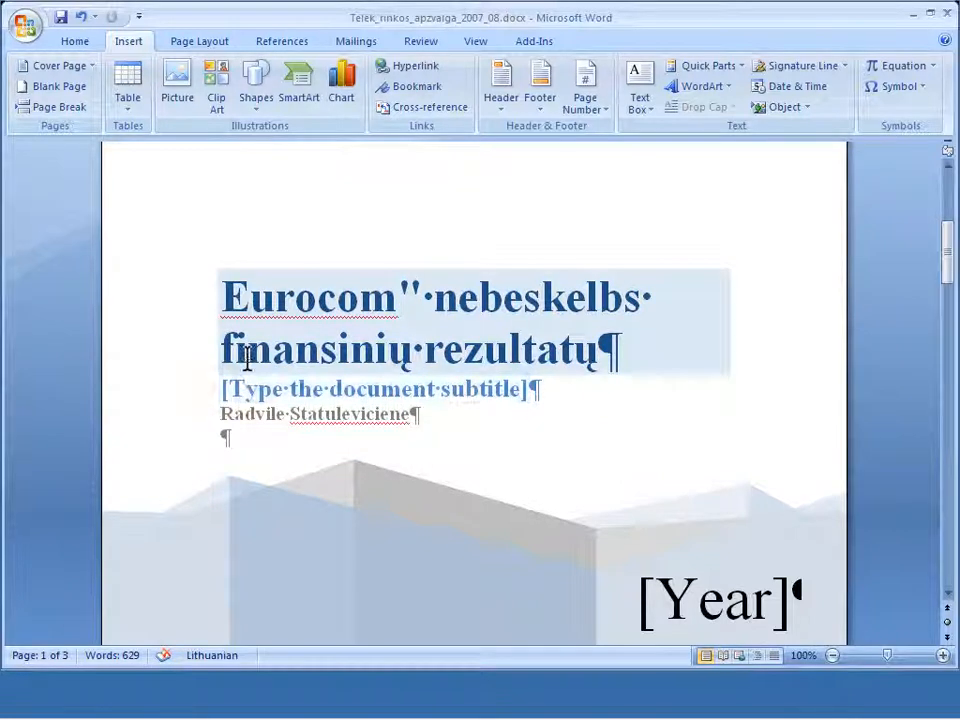
scroll(247, 360, down, 6)
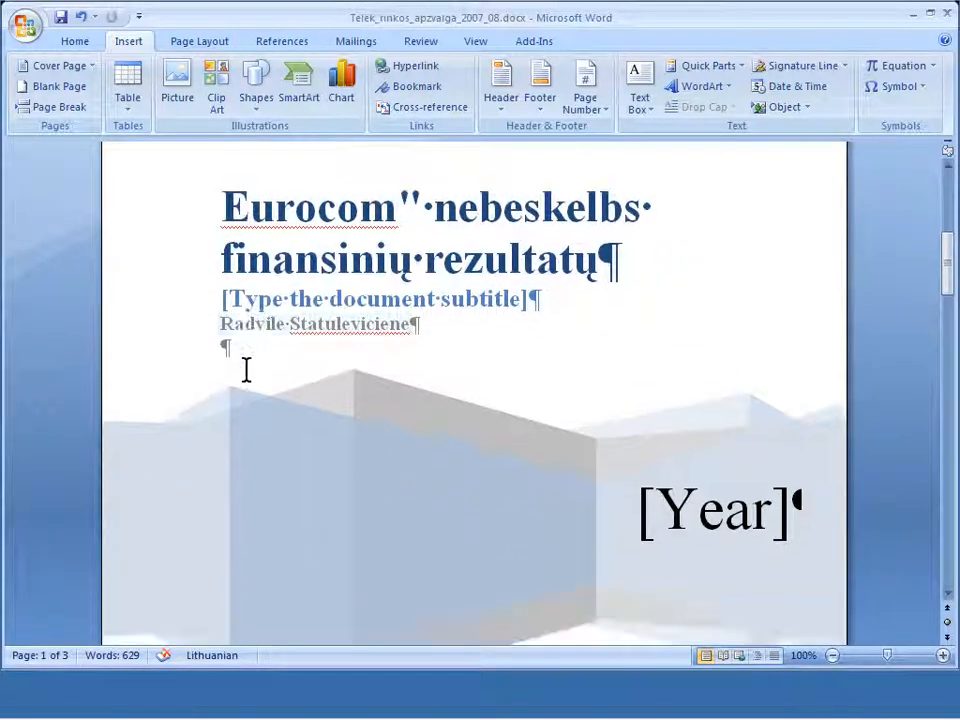
scroll(244, 374, up, 5)
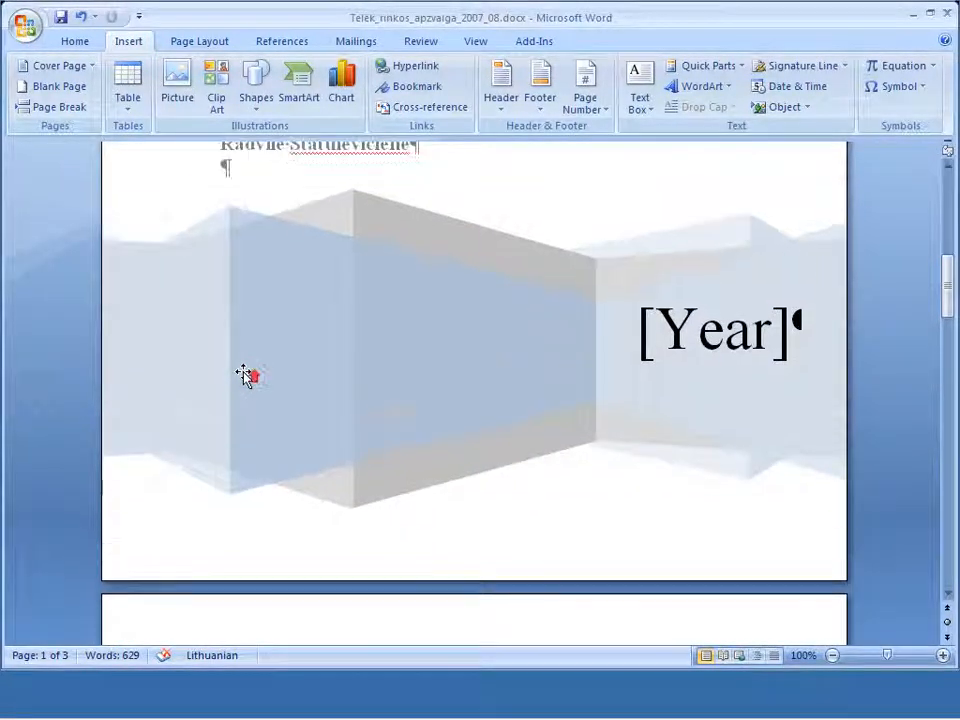
scroll(245, 365, up, 1)
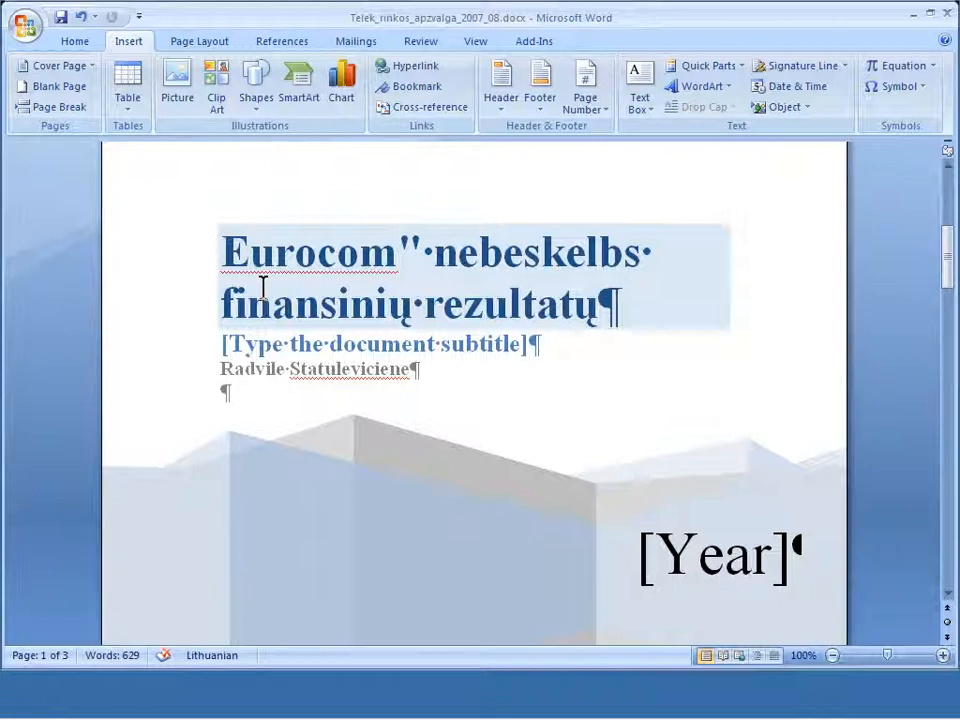
scroll(262, 295, down, 14)
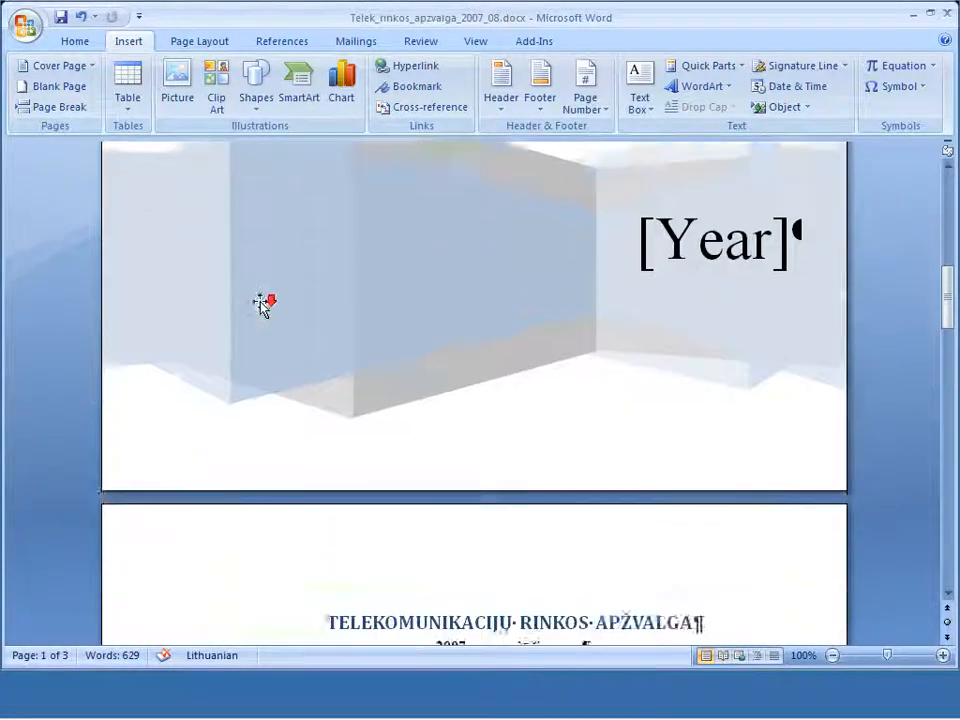
scroll(262, 302, down, 3)
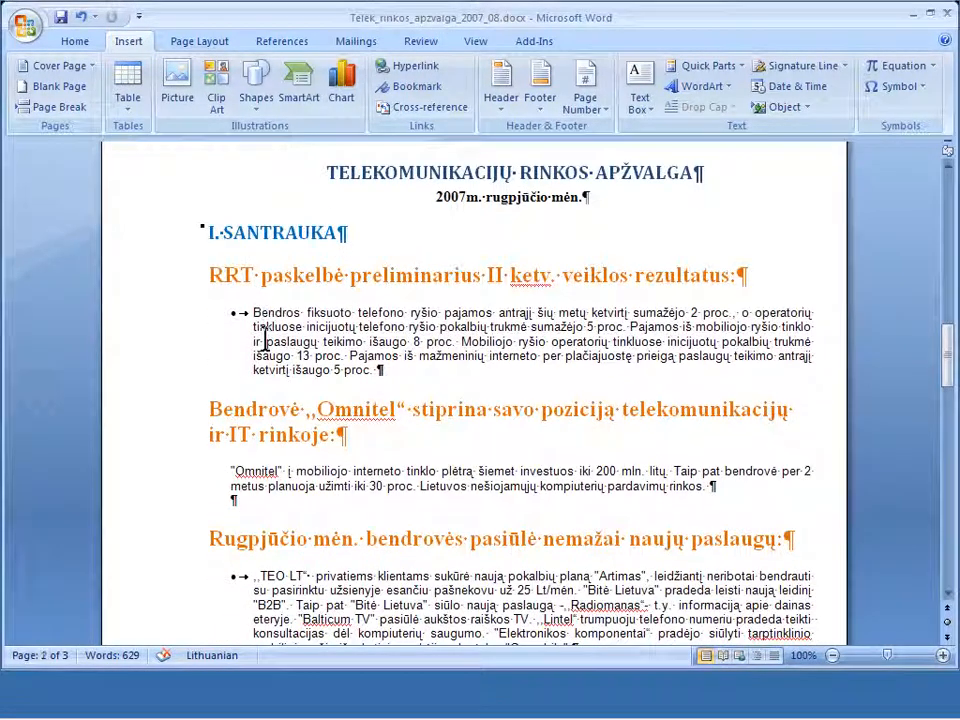
scroll(290, 320, down, 2)
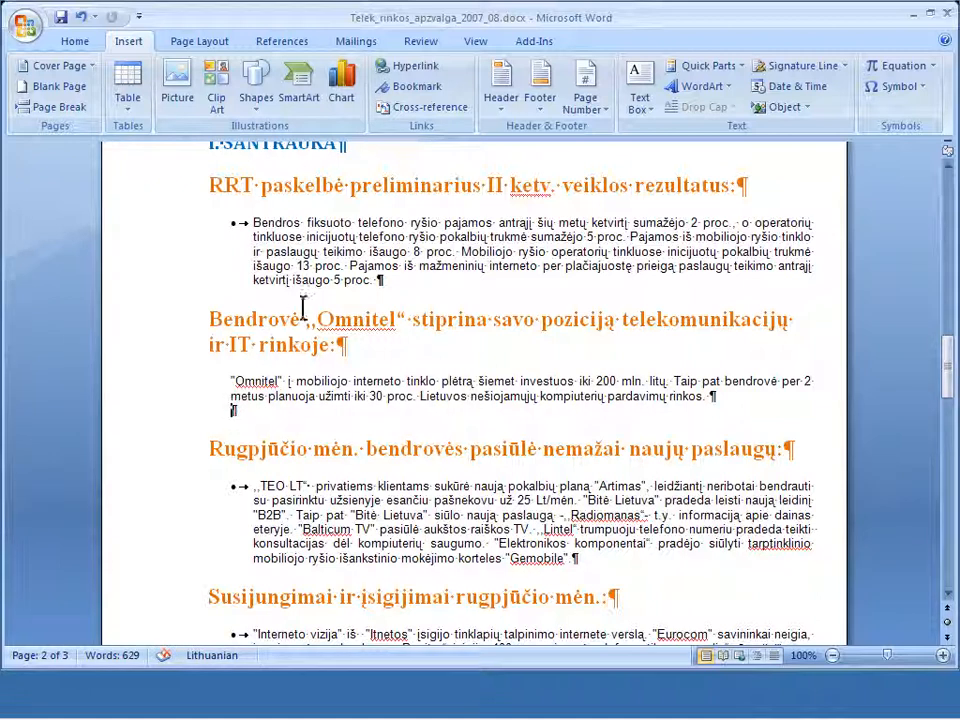
- Insert the Motion Sidebar text box from the Building Blocks Organizer on the report's first text page
click(739, 67)
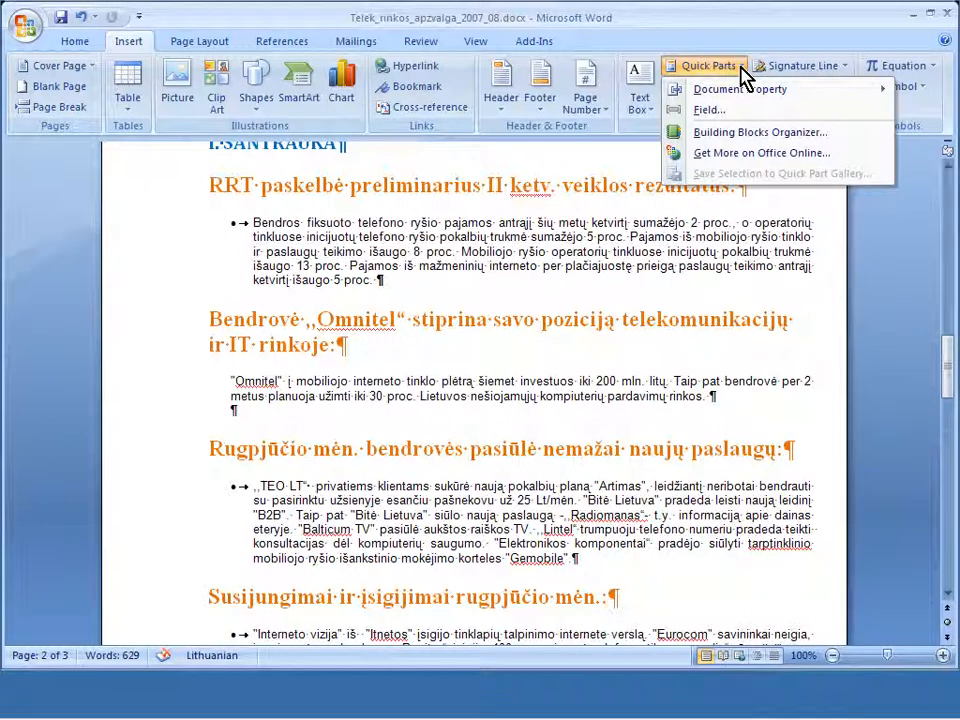
click(737, 135)
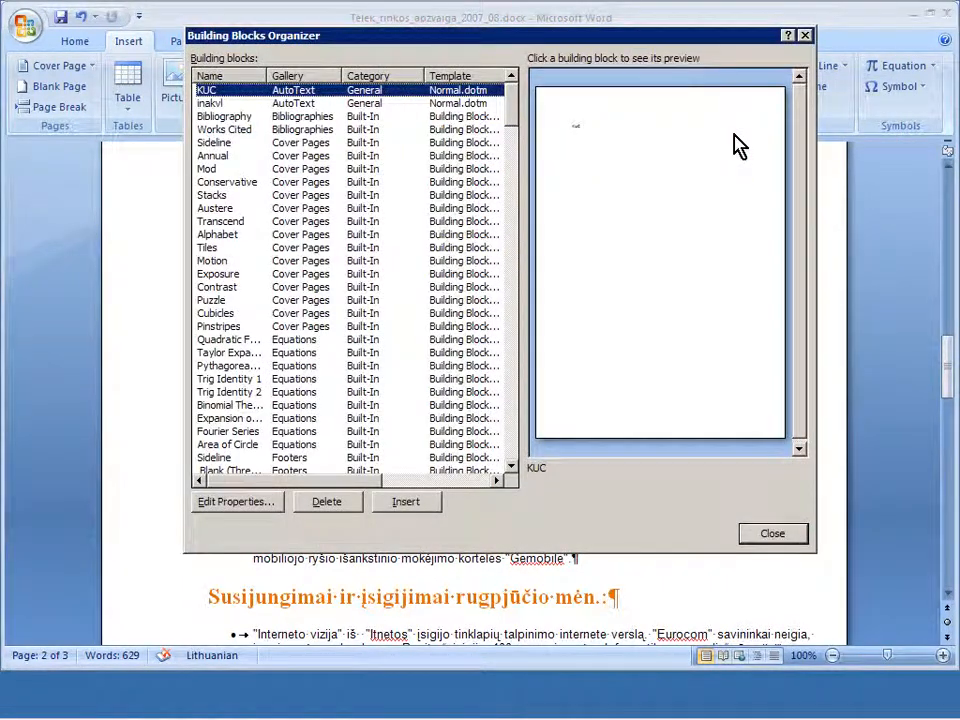
scroll(285, 214, down, 15)
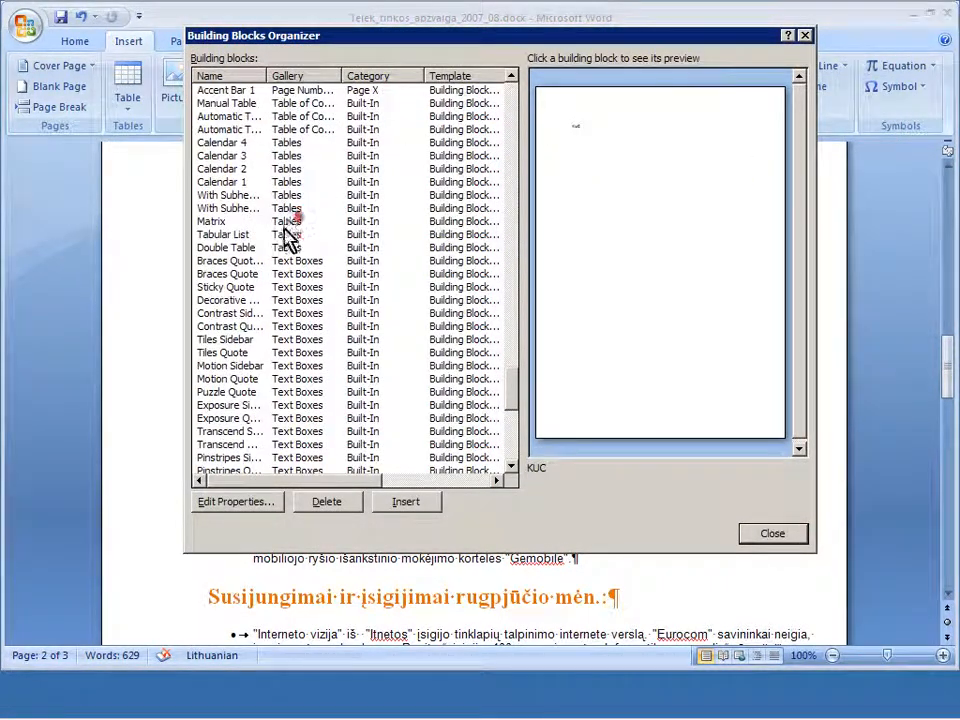
click(256, 341)
key(Down)
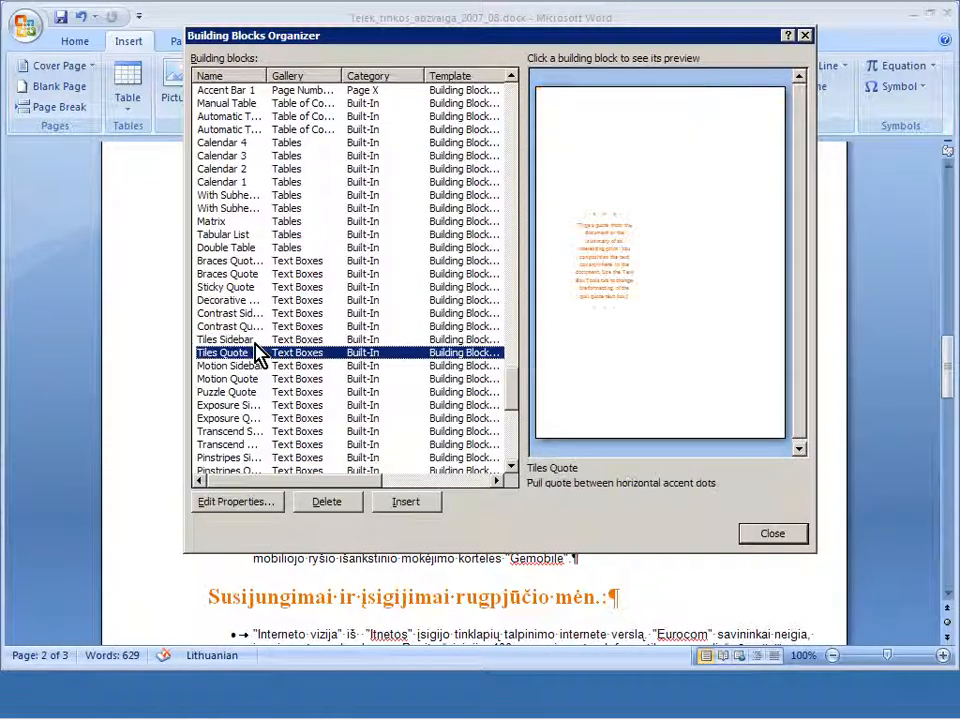
key(Down)
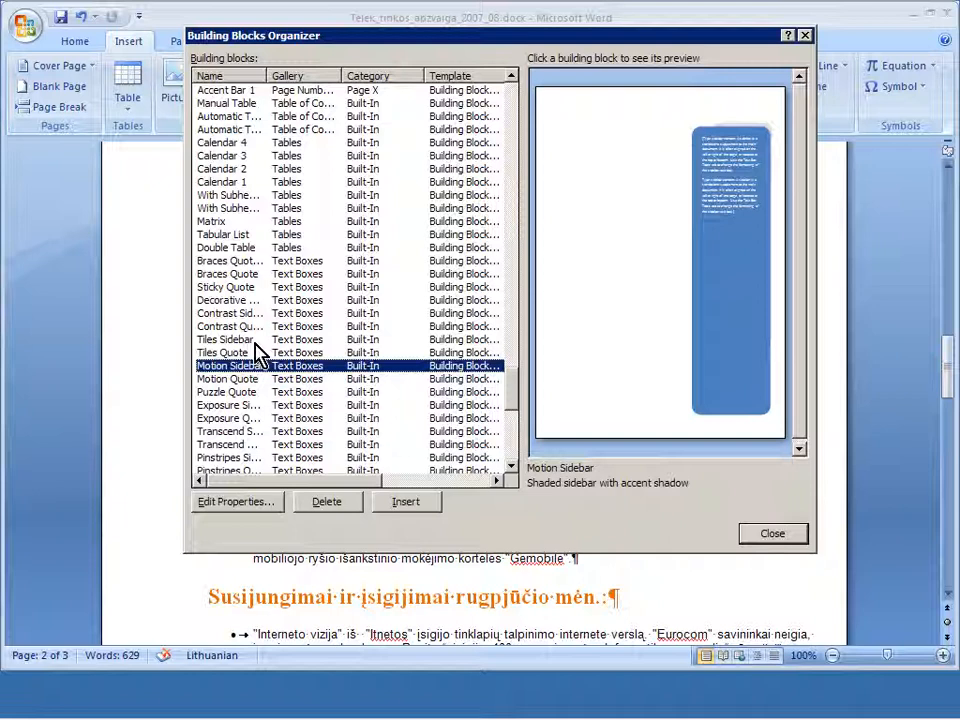
click(405, 502)
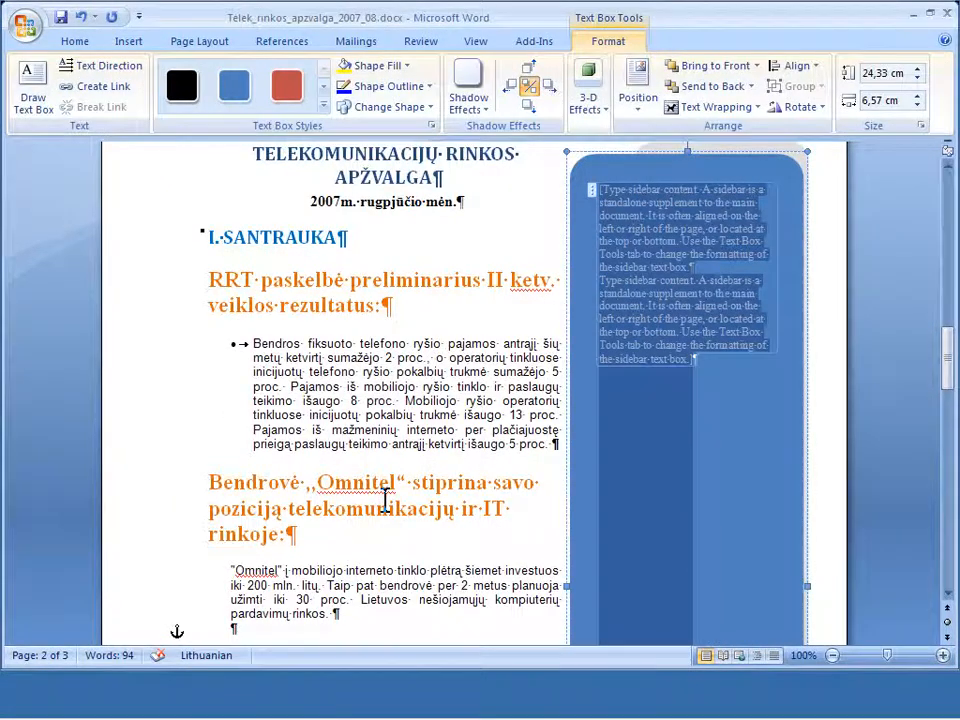
- Select the paragraph about Omnitel's mobile internet investment and start saving the selection as a new building block
click(386, 505)
scroll(400, 505, down, 5)
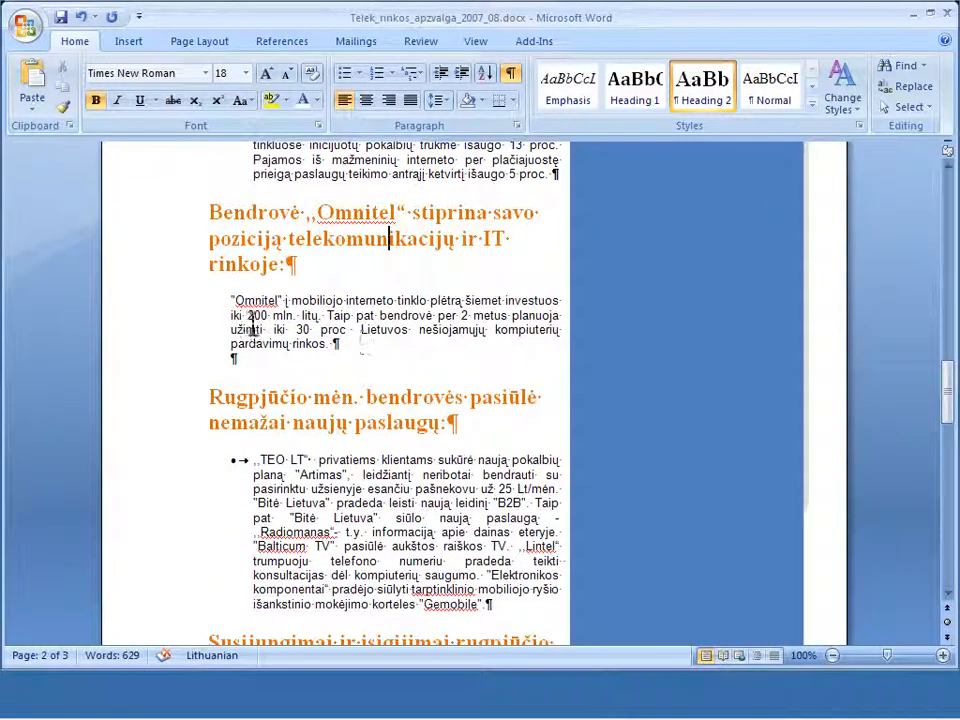
drag(214, 300, 212, 360)
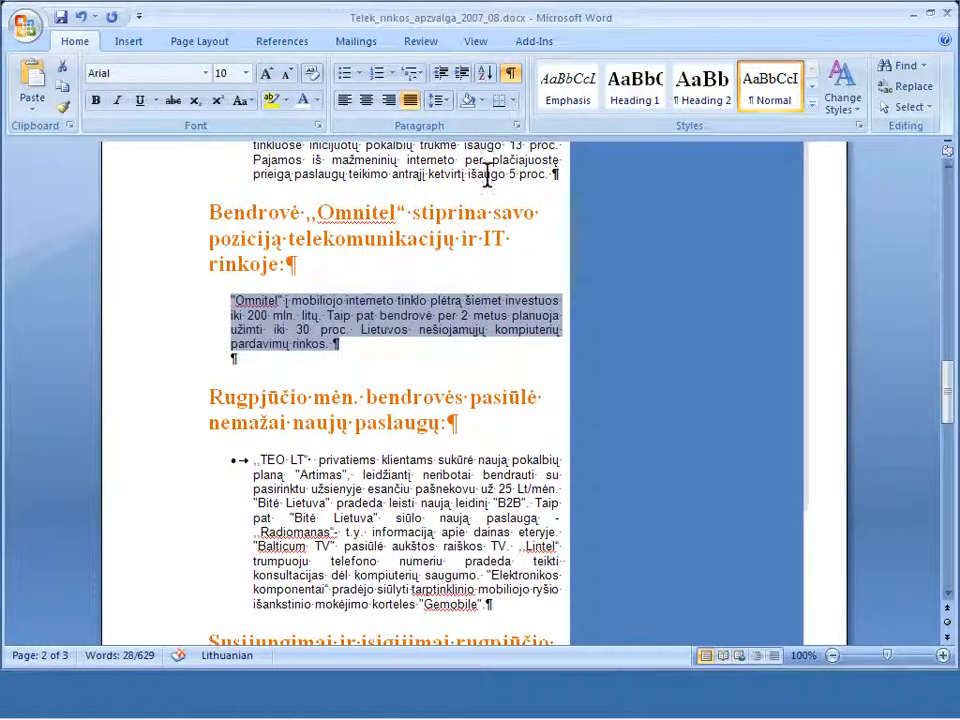
click(133, 42)
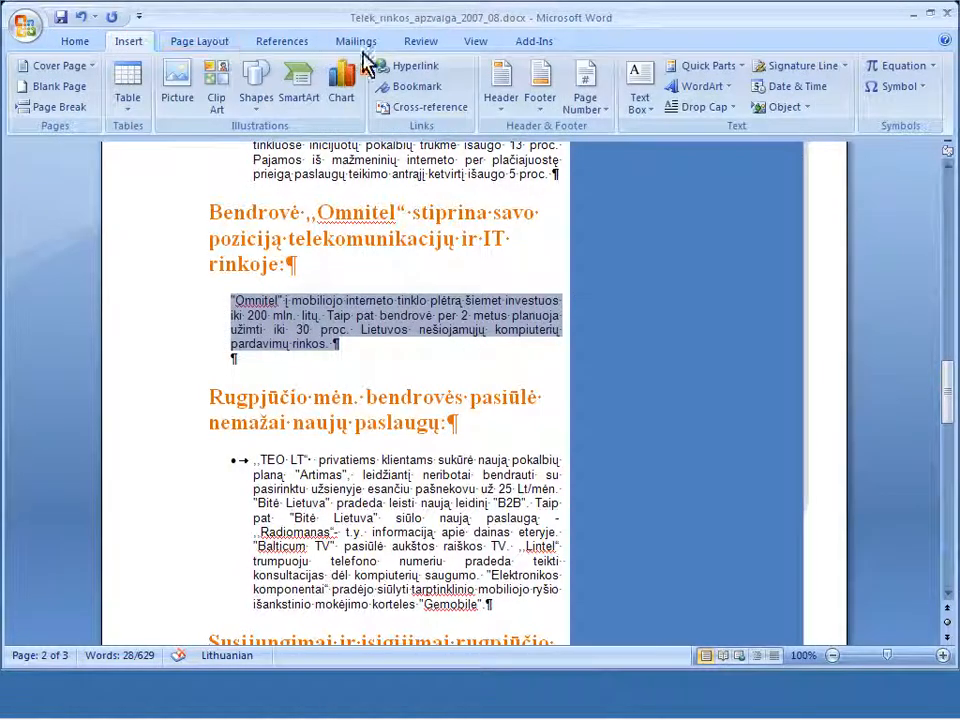
click(693, 63)
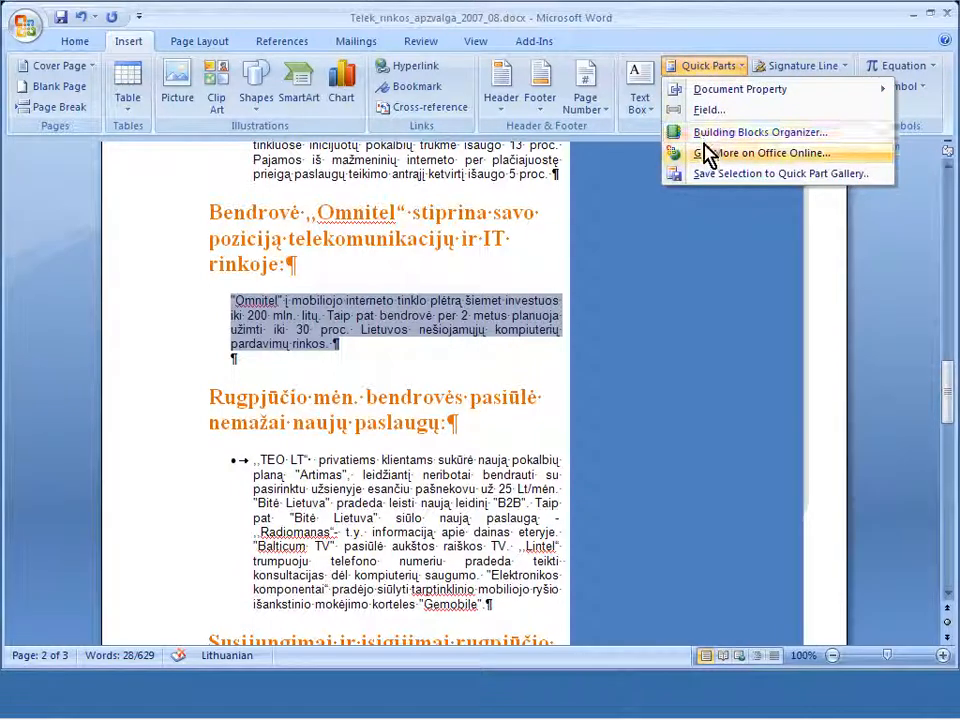
click(712, 175)
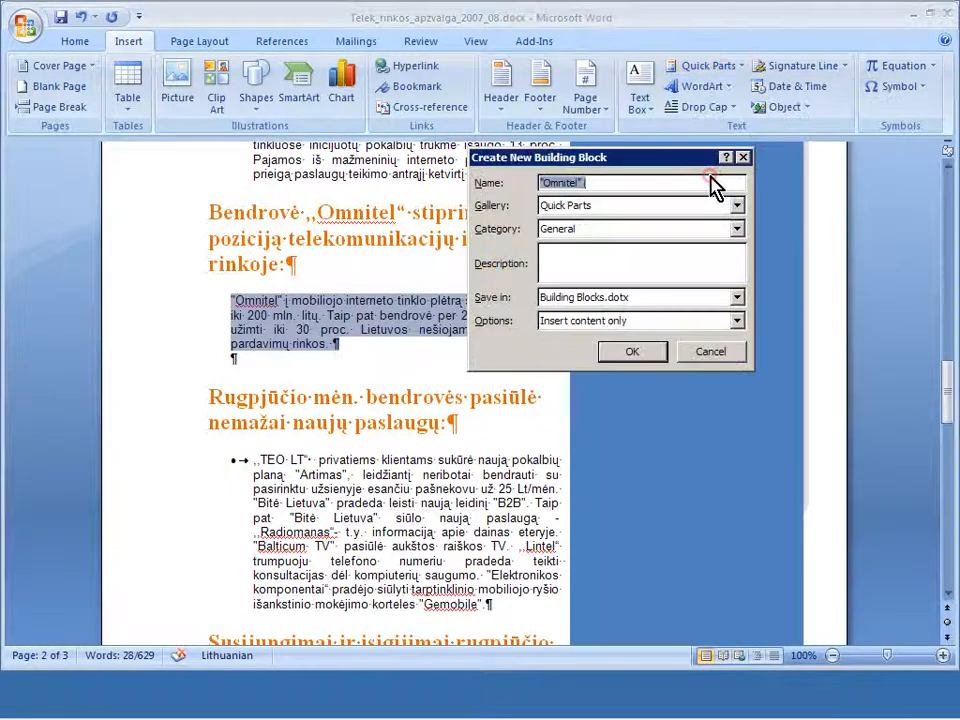
- Name the building block "Omnitel" in quotation marks, assign it to the AutoText gallery and General category, and save it
click(617, 181)
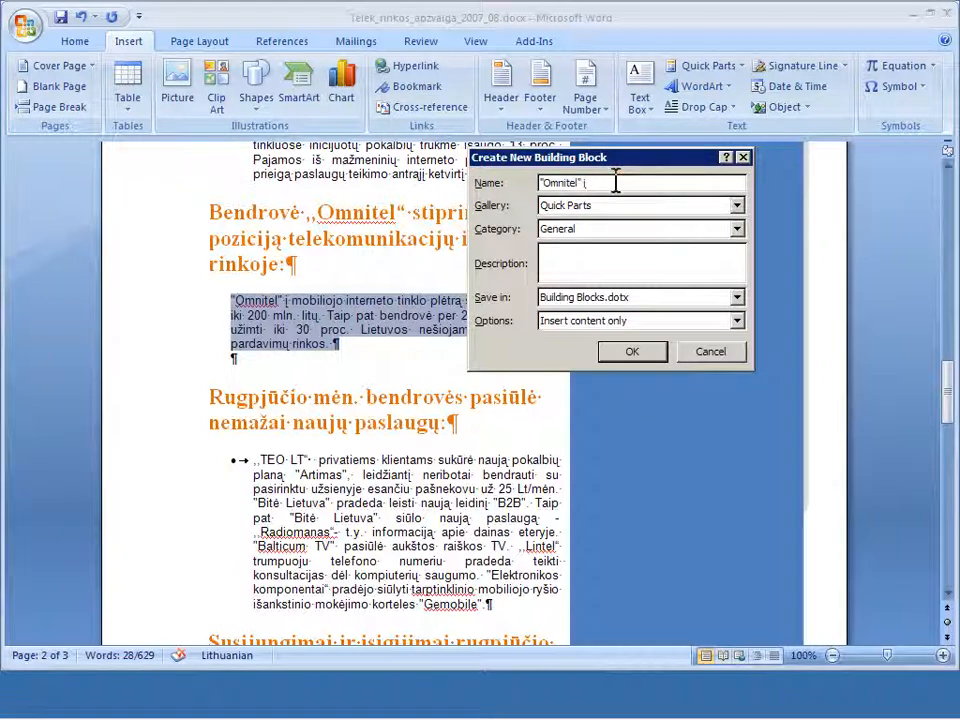
key(BackSpace)
click(630, 205)
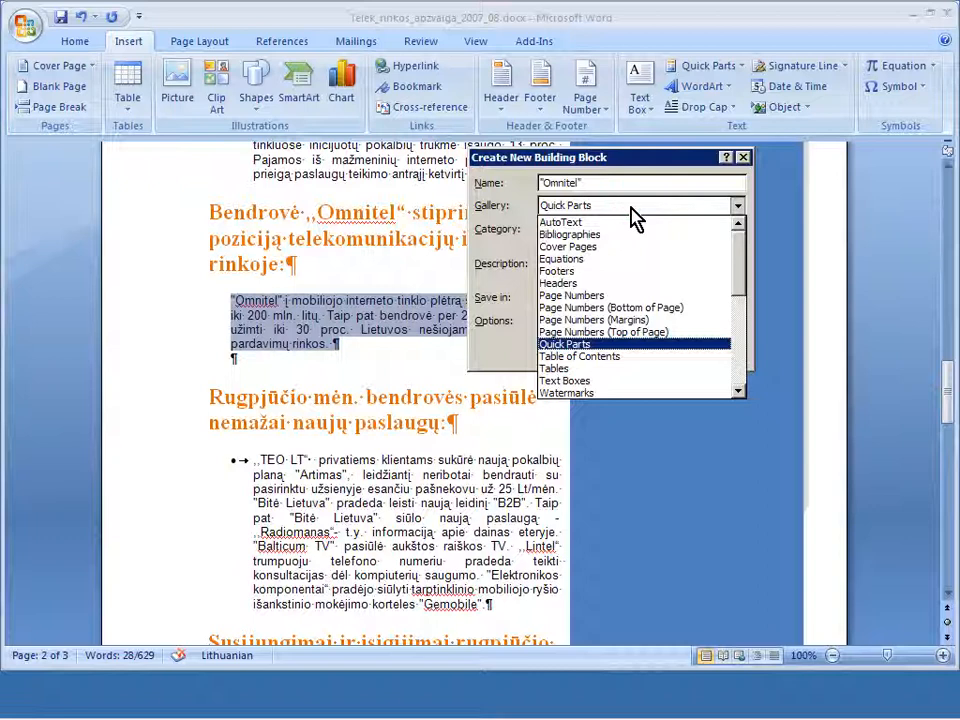
click(622, 222)
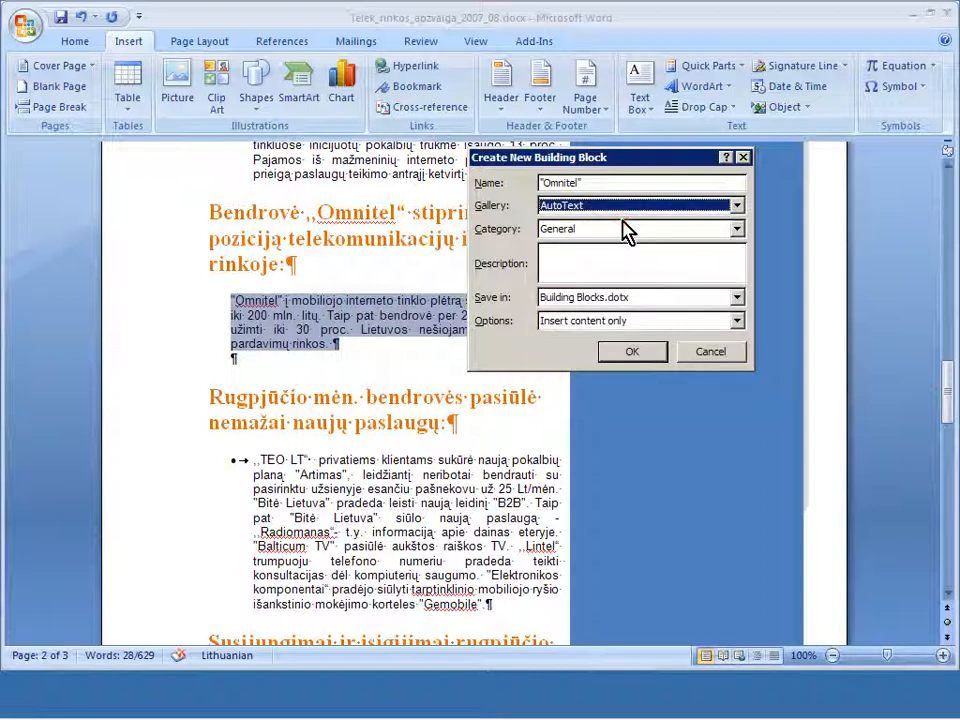
click(620, 235)
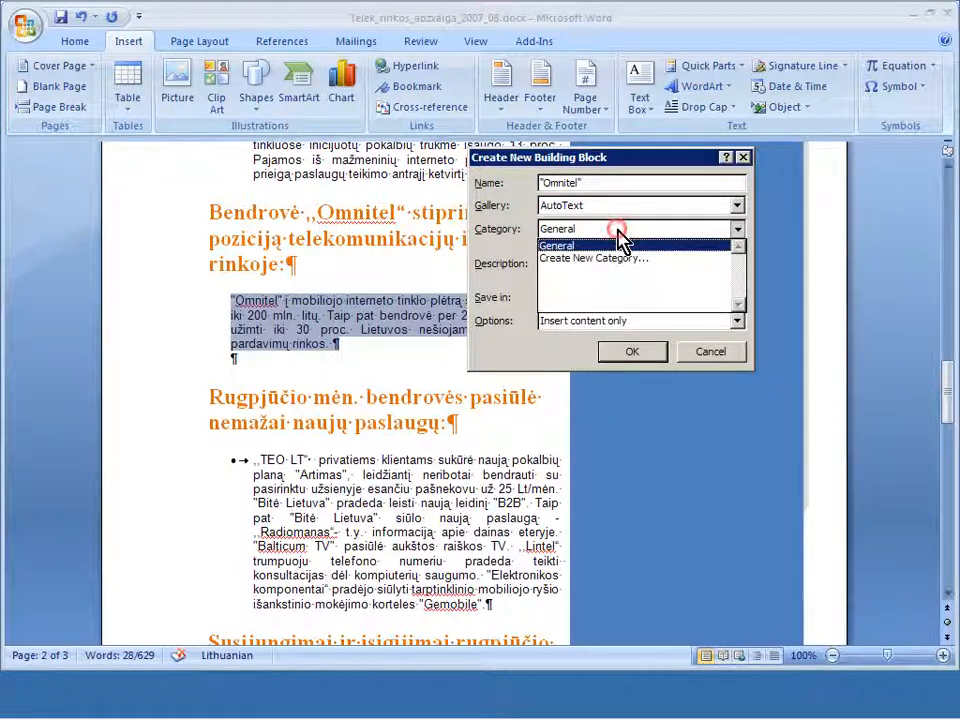
click(617, 243)
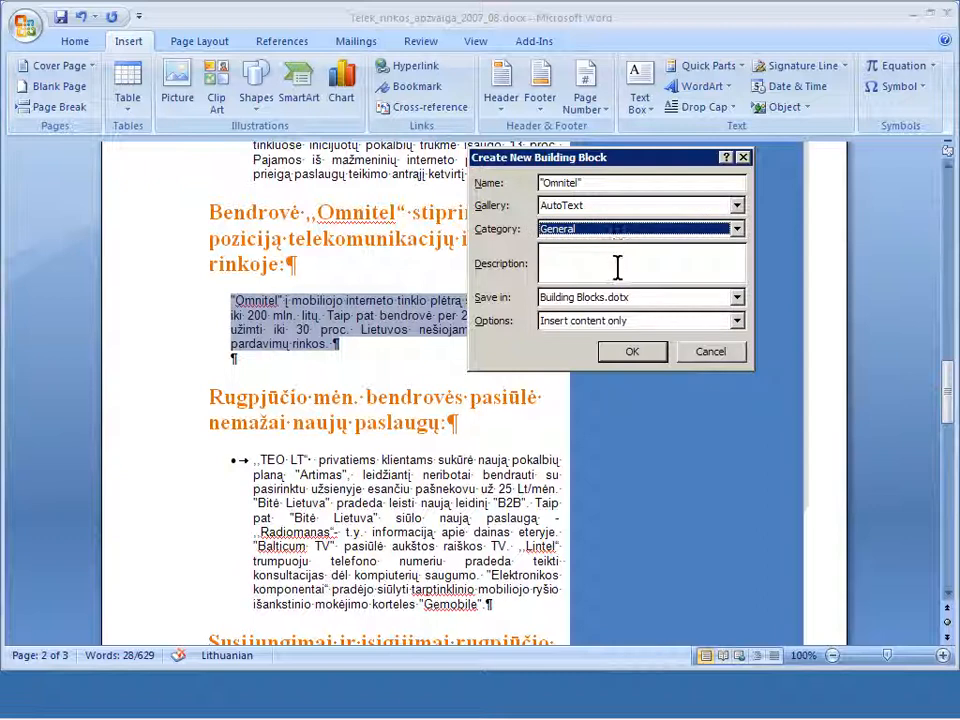
click(621, 352)
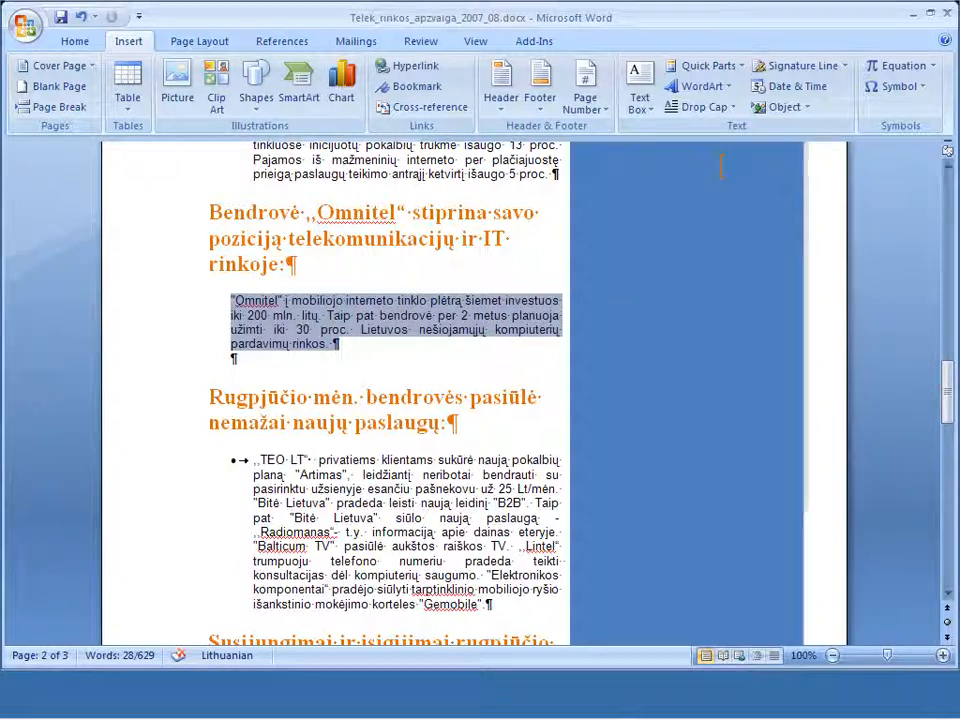
- Insert the "Omnitel" building block from the Building Blocks Organizer into the empty paragraph below the original text, and select the inserted paragraph
click(722, 65)
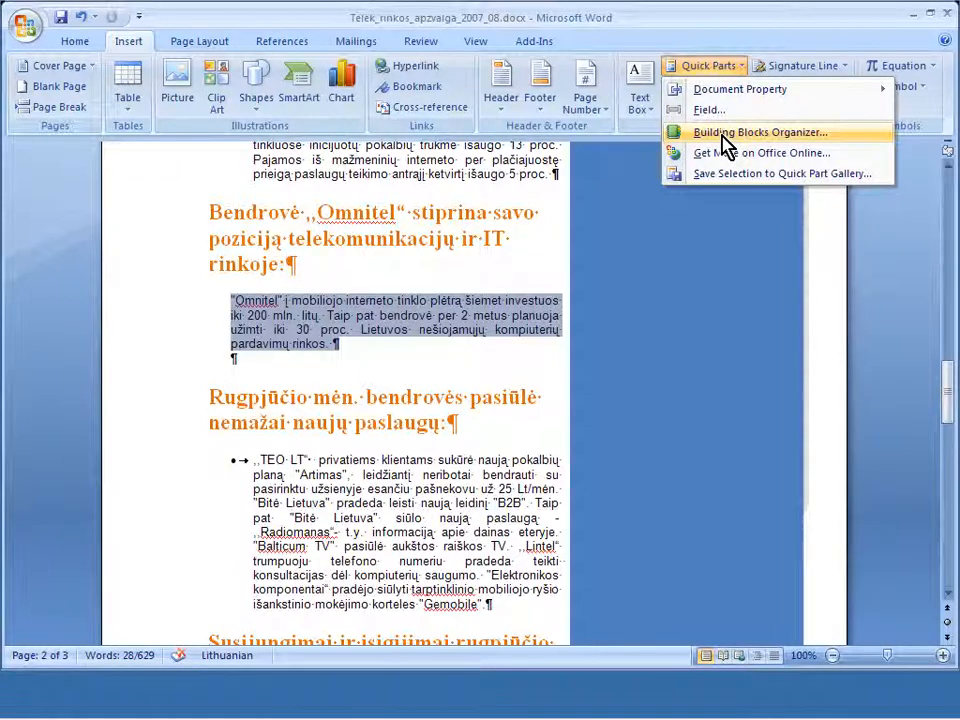
click(347, 352)
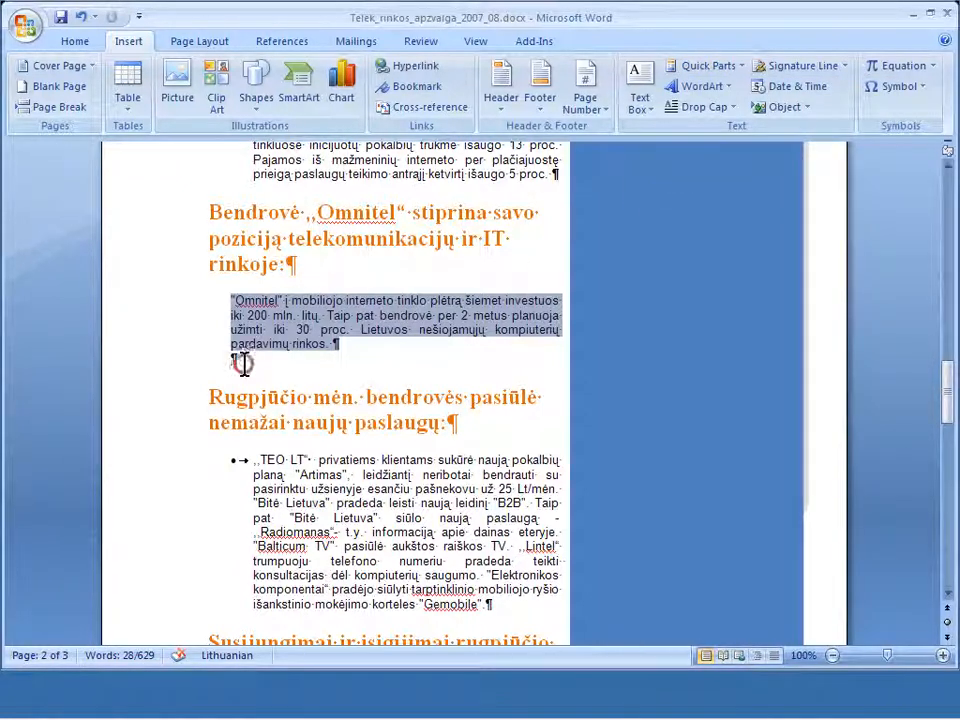
click(290, 355)
click(708, 66)
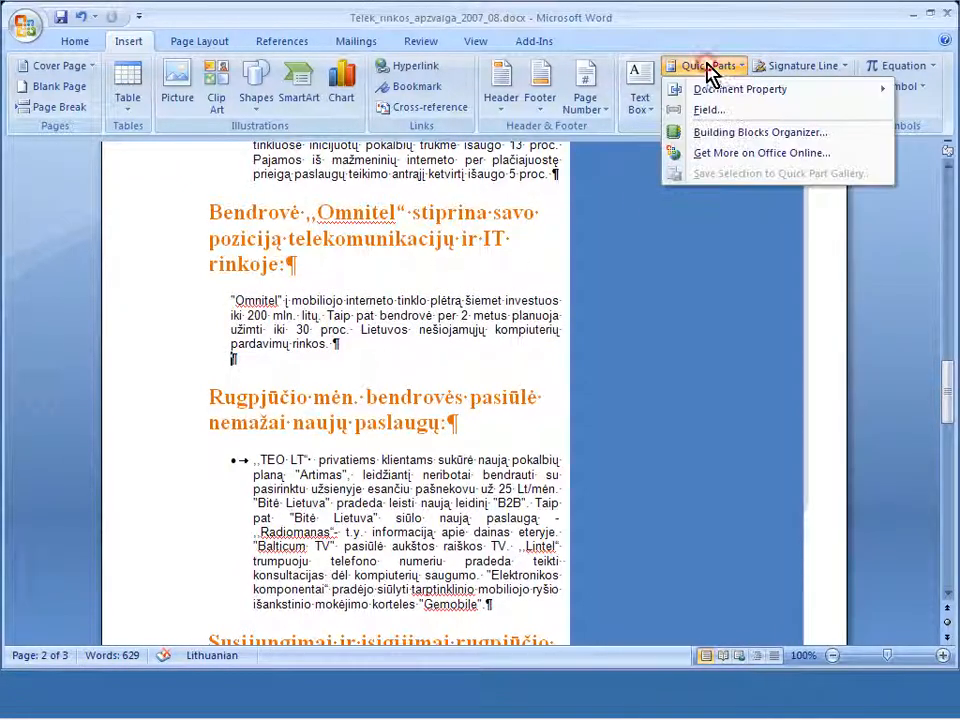
click(707, 130)
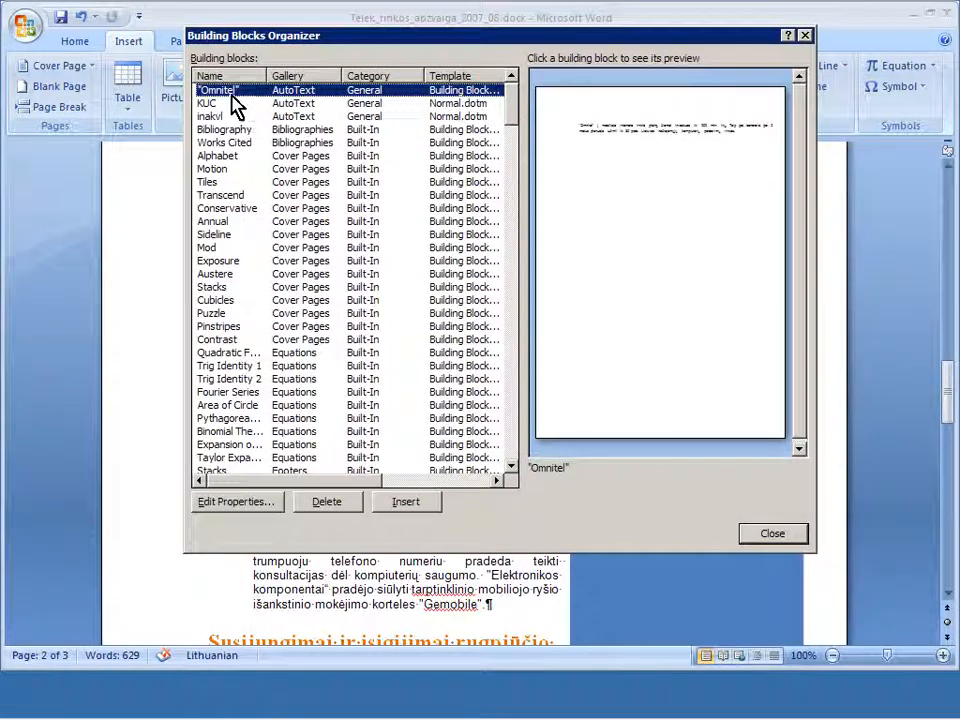
click(405, 502)
drag(352, 403, 180, 362)
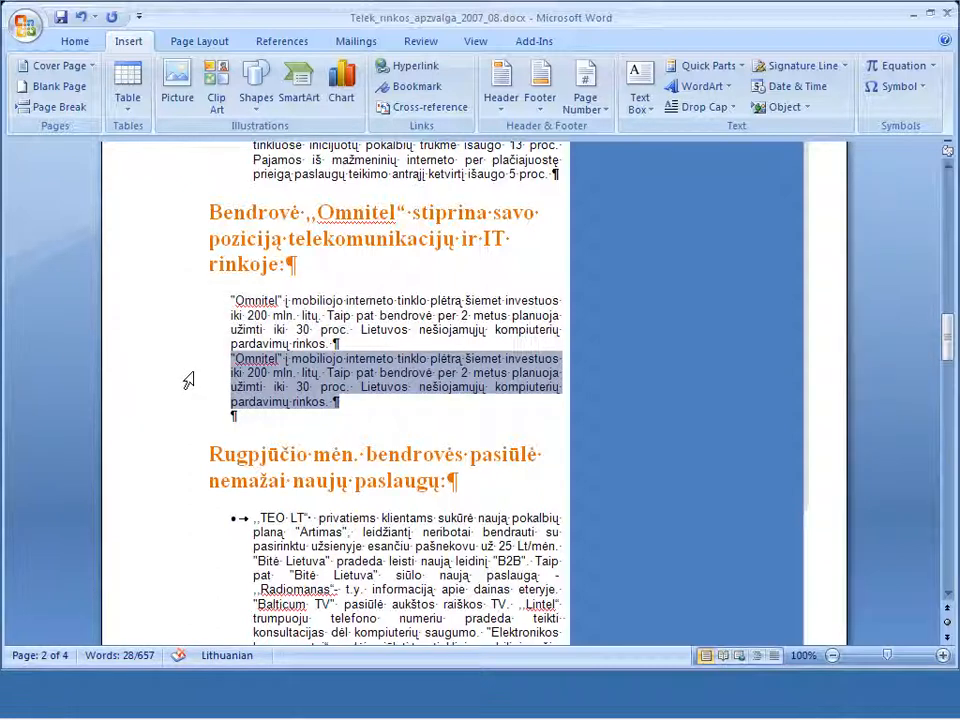
- Create a blank document and look for the "Omnitel" AutoText entry in its Building Blocks Organizer
click(25, 25)
click(37, 68)
click(763, 596)
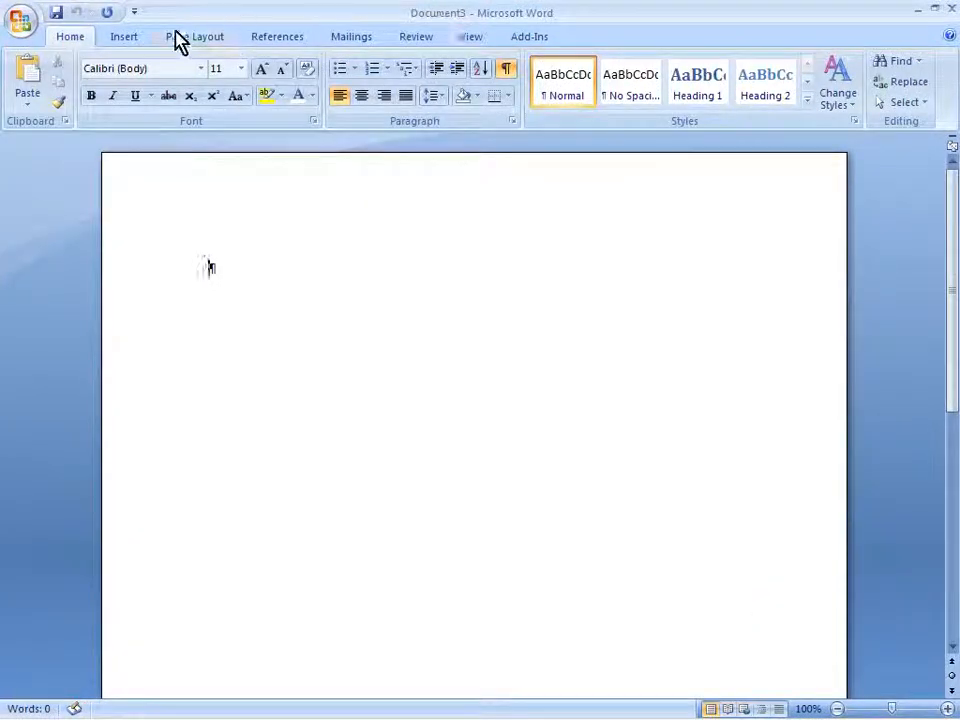
click(128, 38)
click(679, 62)
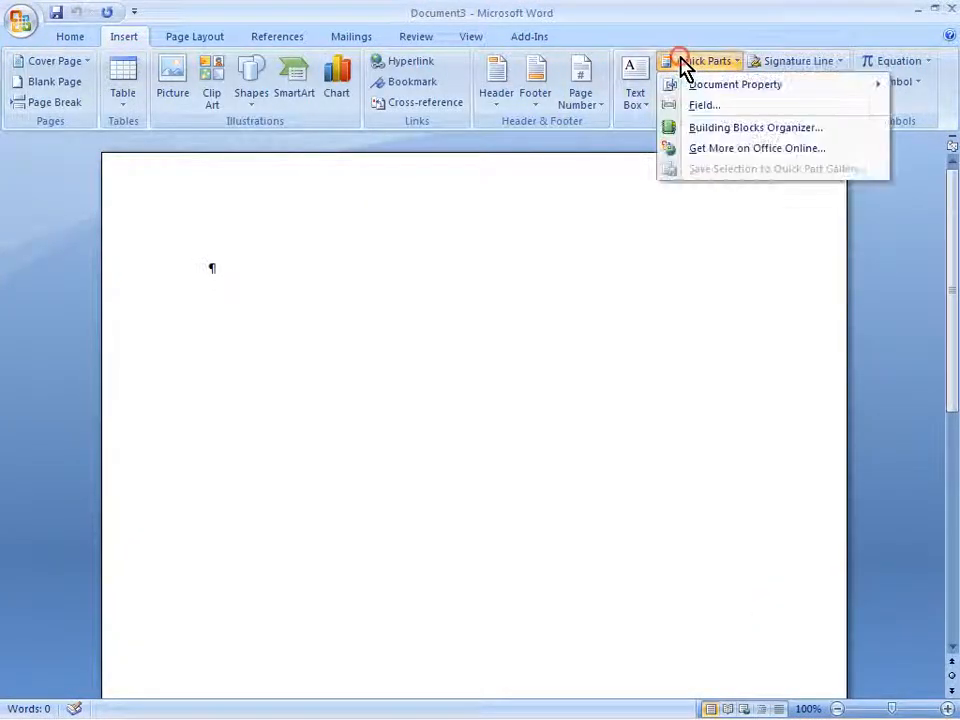
click(699, 123)
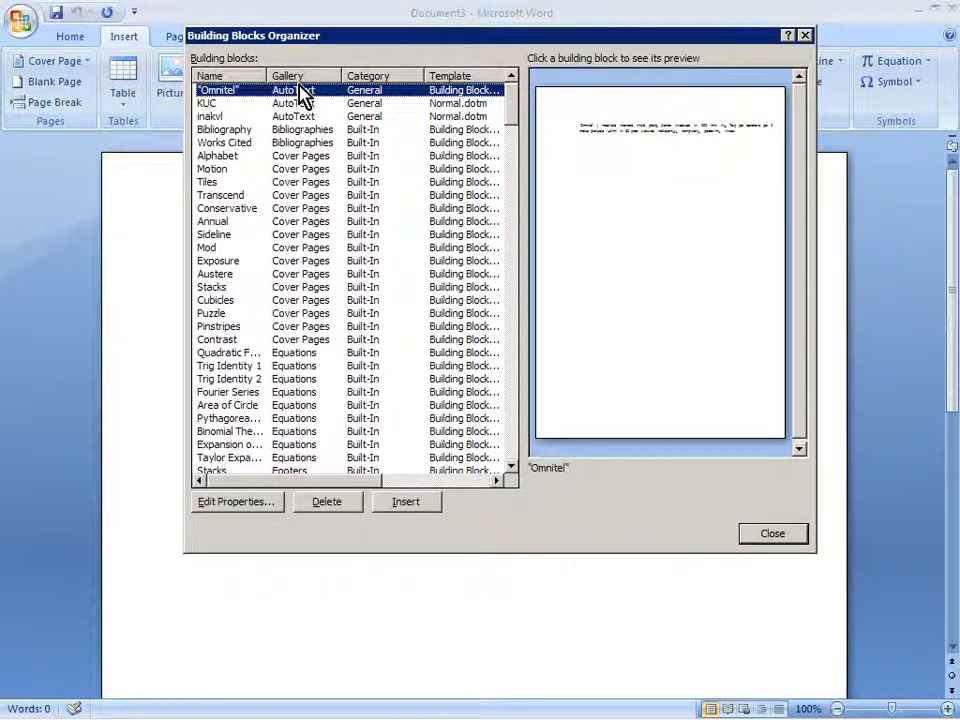
- Delete the KUC AutoText entry from the building blocks and close the Building Blocks Organizer
click(240, 103)
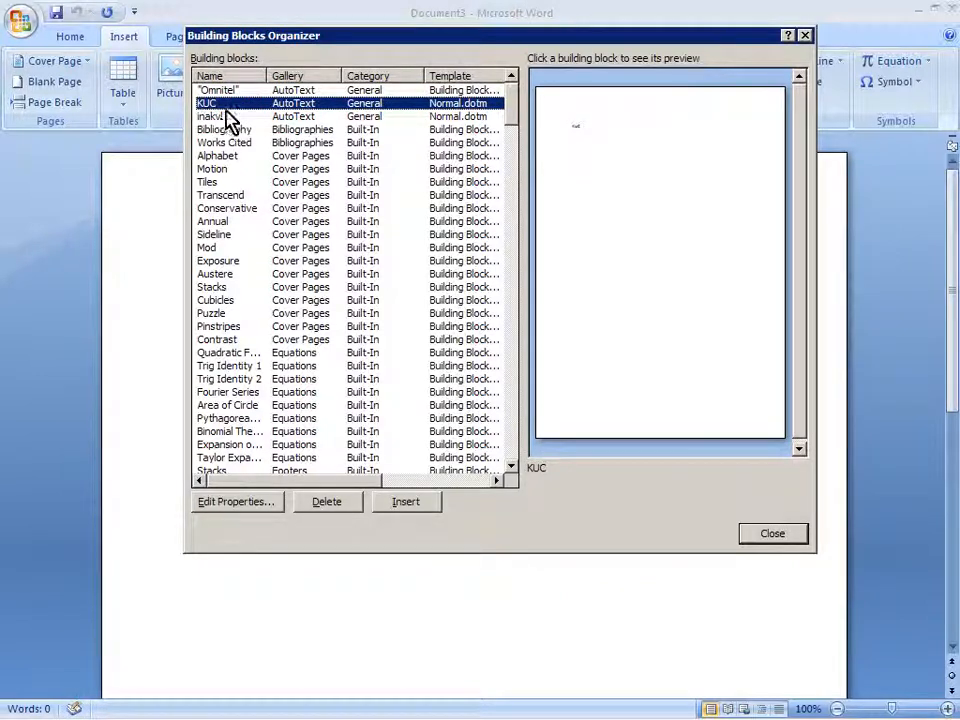
click(328, 504)
click(448, 411)
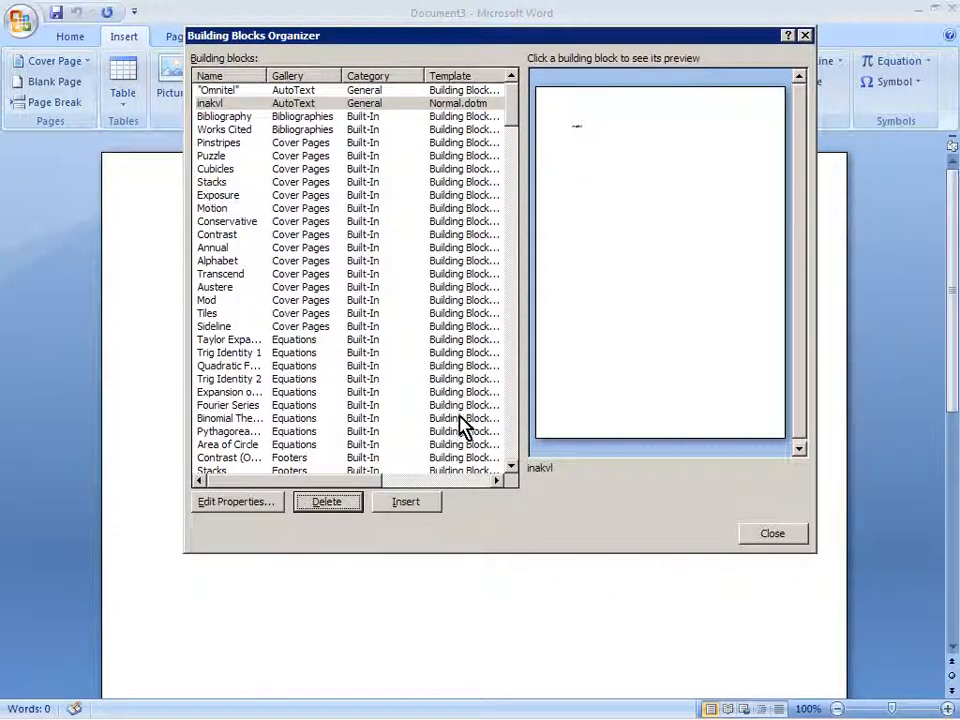
click(770, 536)
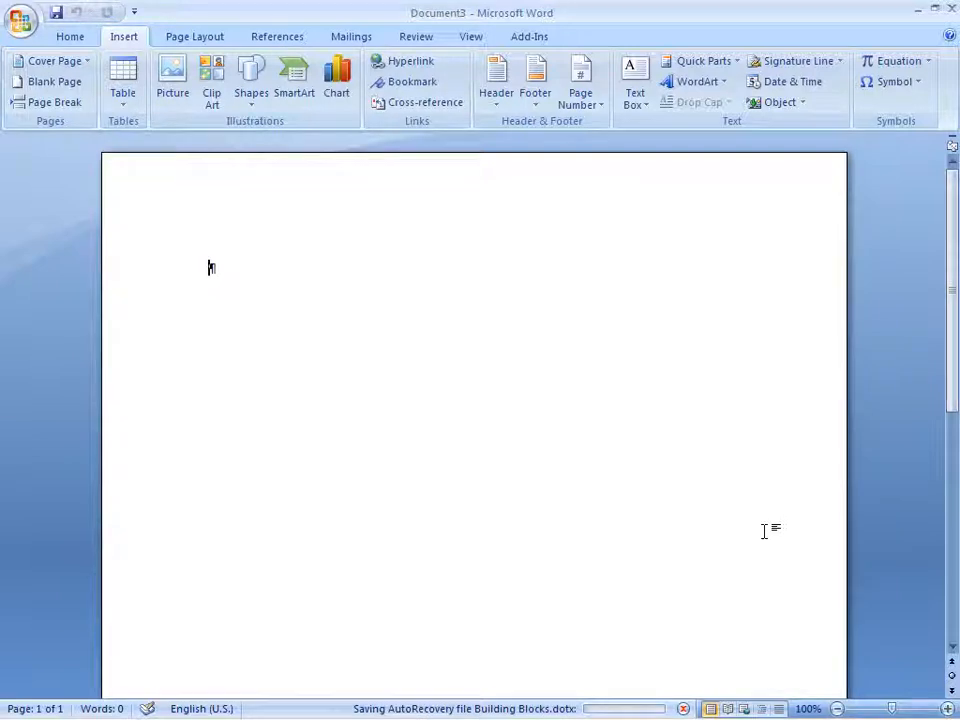
- Close the blank document to return to the report, and open the Quick Parts options for the selected Omnitel paragraph
click(945, 9)
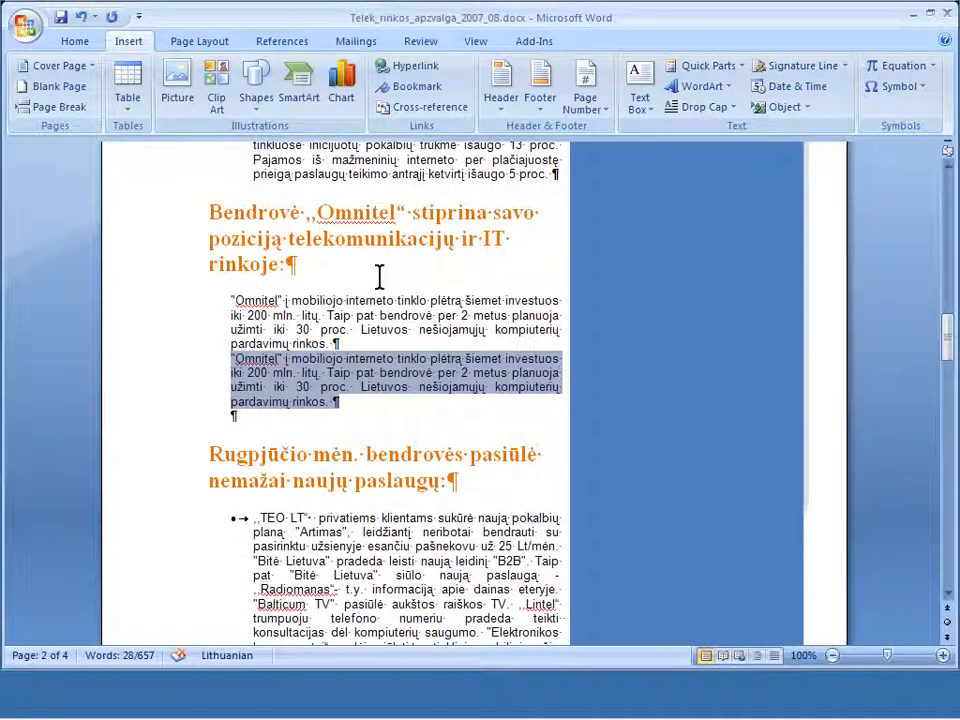
click(738, 70)
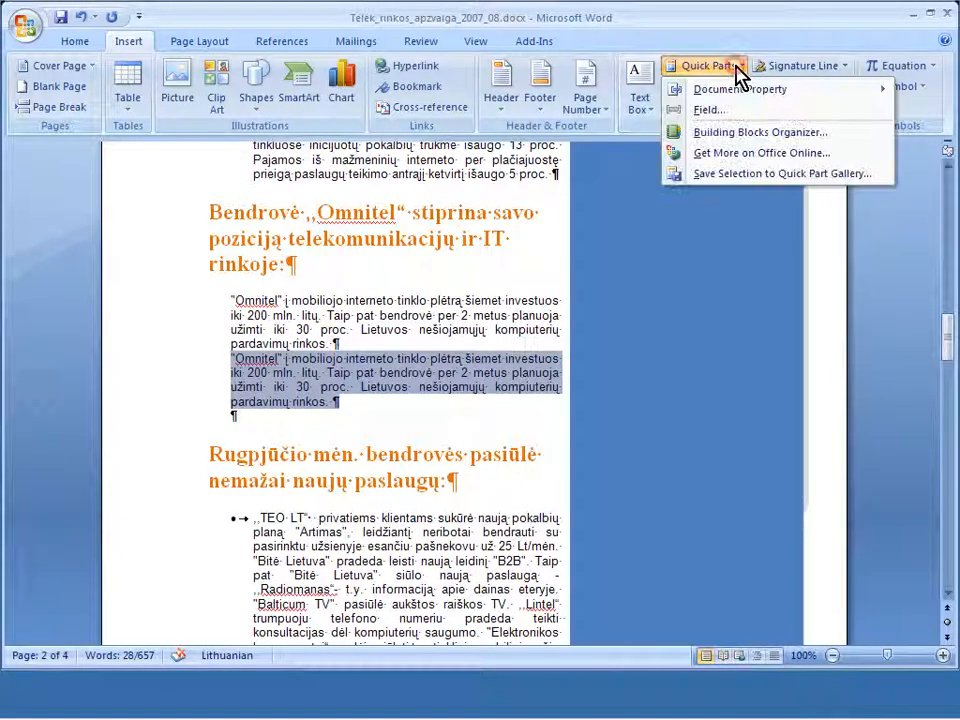